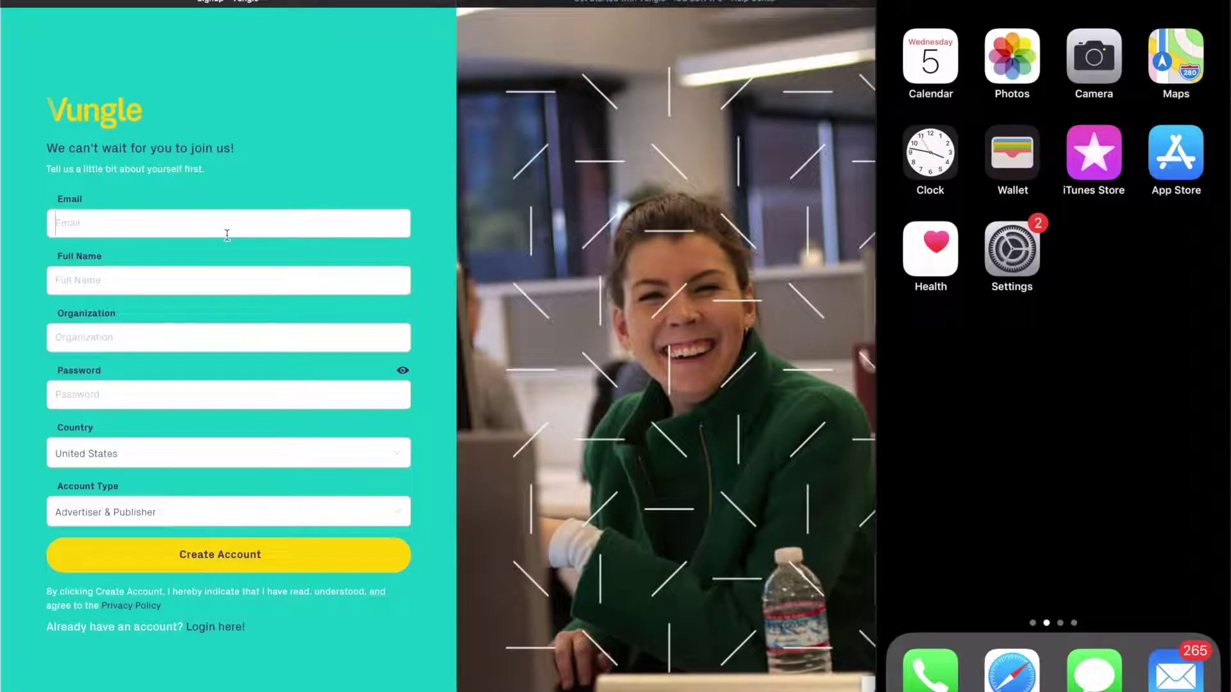
# Fill in the sign-up e-mail, full name, organization 'Vungle' and a strong password
pyautogui.click(229, 280)
pyautogui.click(229, 337)
pyautogui.write('Vungle')
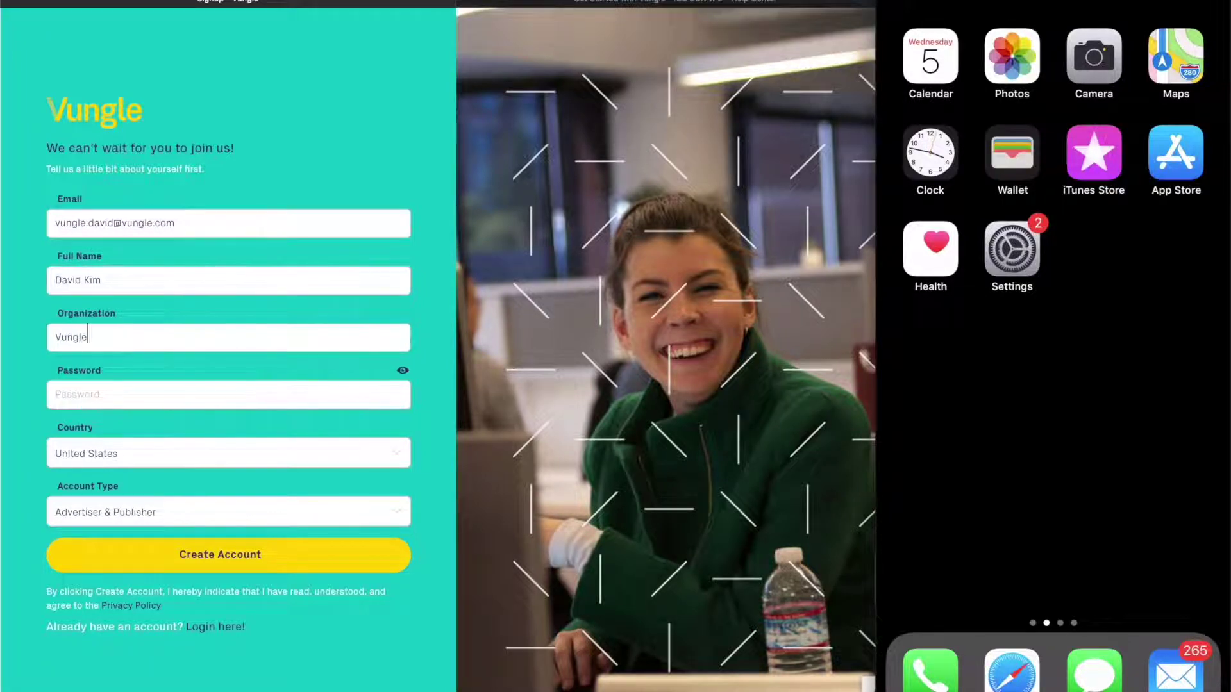
pyautogui.click(391, 395)
pyautogui.write('•••••••••••')
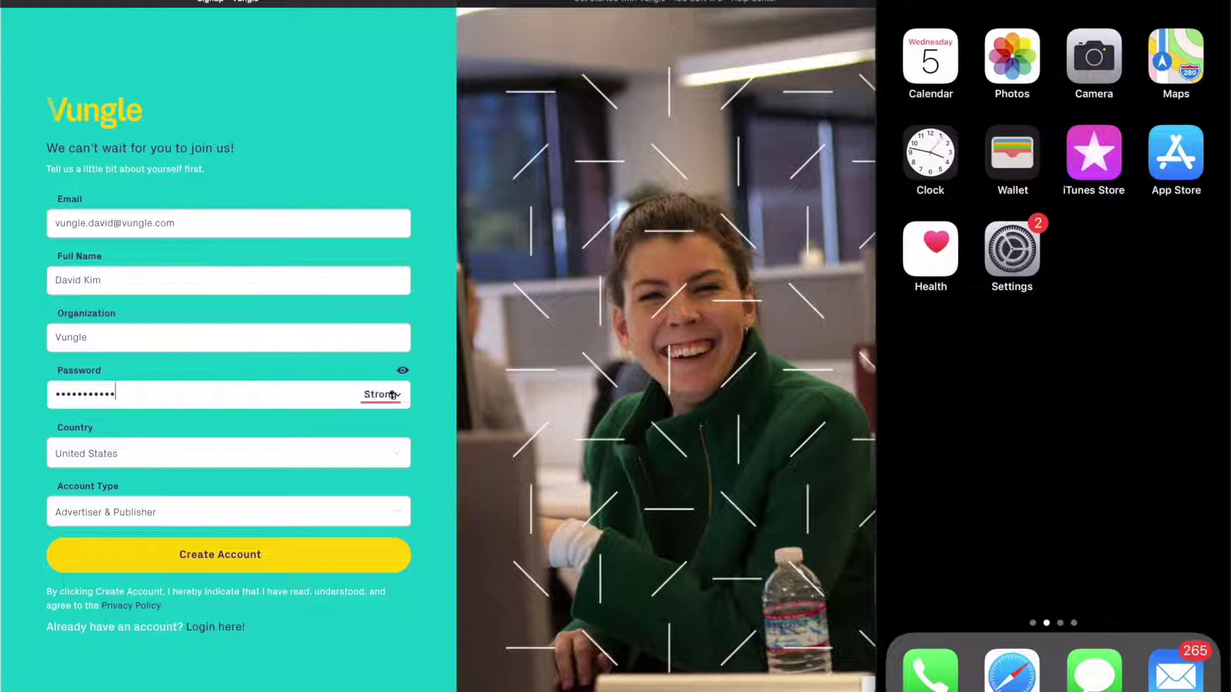
pyautogui.write('•••')
pyautogui.press('Tab')
pyautogui.press('Escape')
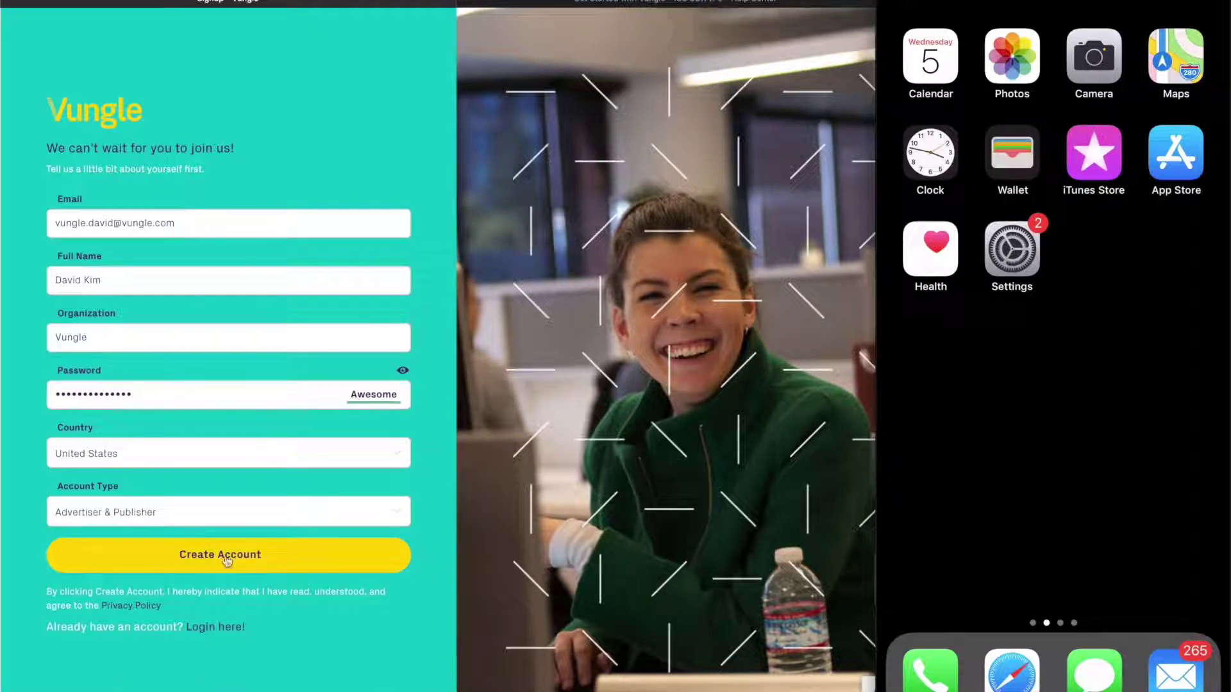
# Set account type to Publisher, submit the sign-up, and decline the browser password update
pyautogui.click(218, 517)
pyautogui.click(209, 561)
pyautogui.click(209, 558)
pyautogui.click(449, 82)
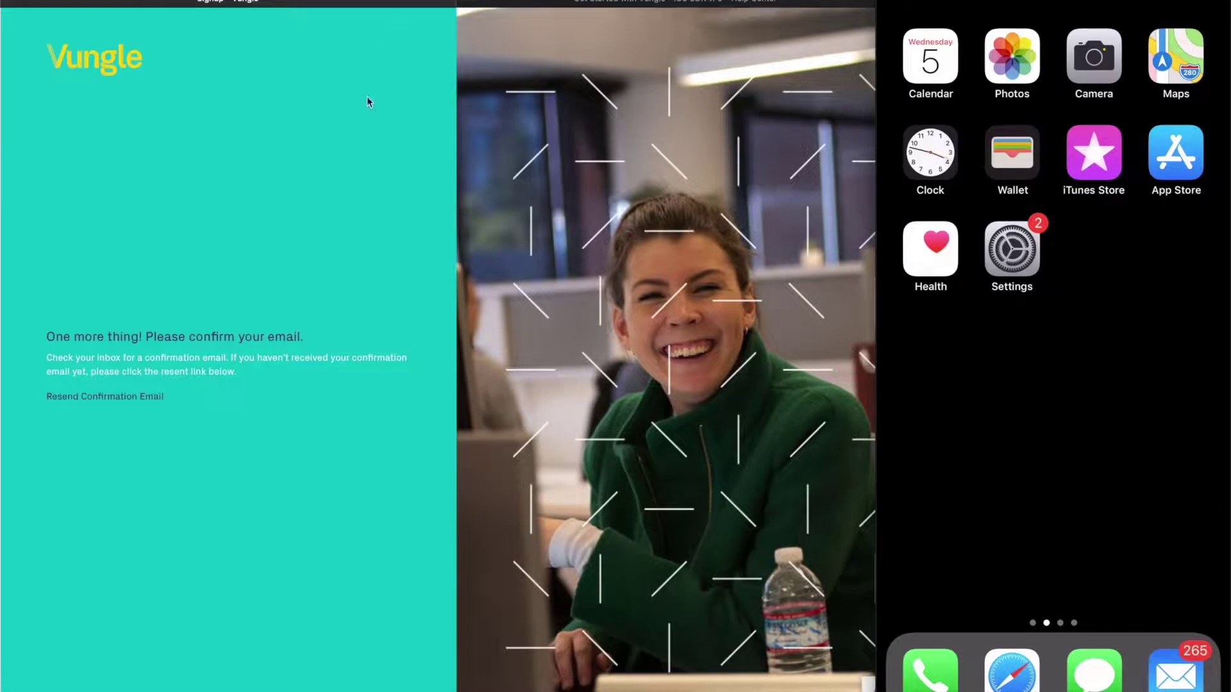
pyautogui.click(165, 395)
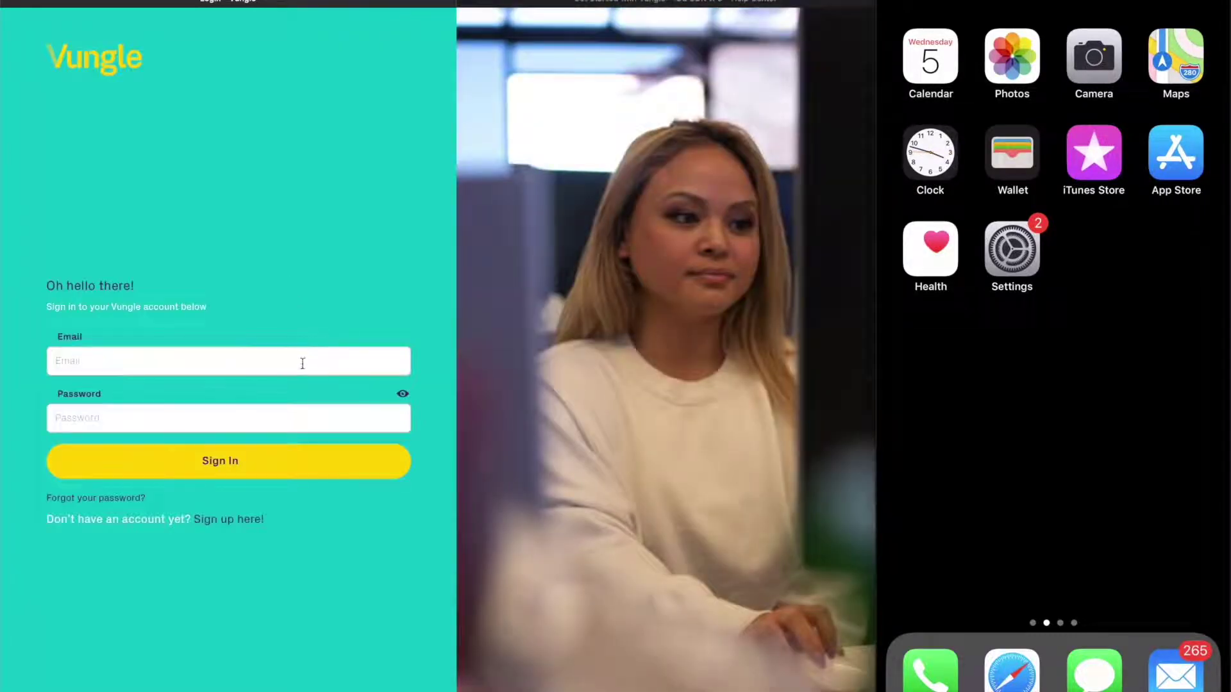
# Enter the account's e-mail address and password on the sign-in page and submit
pyautogui.click(301, 362)
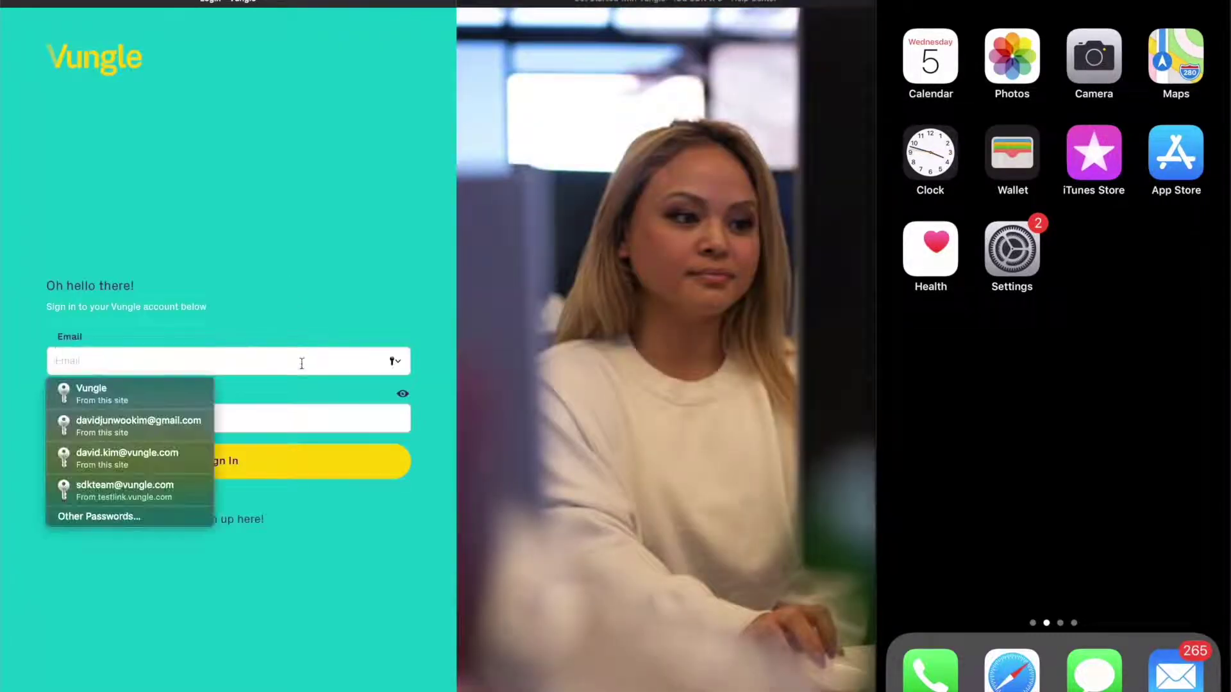
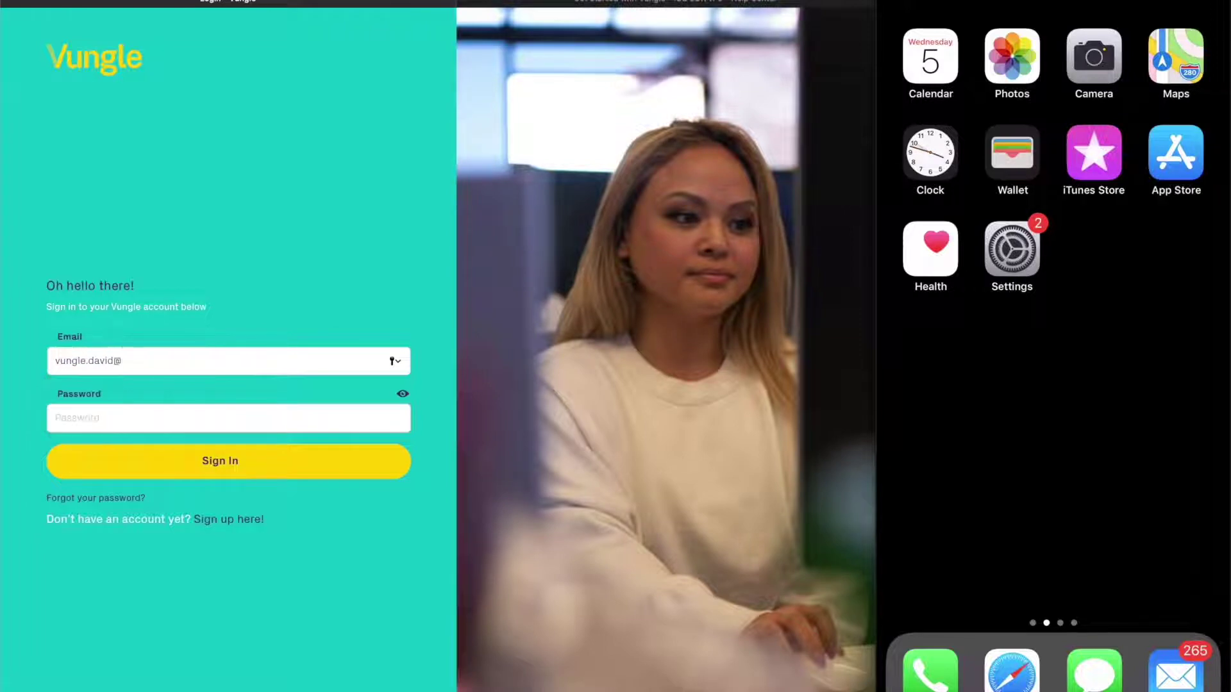
pyautogui.click(57, 418)
pyautogui.write('•••••••')
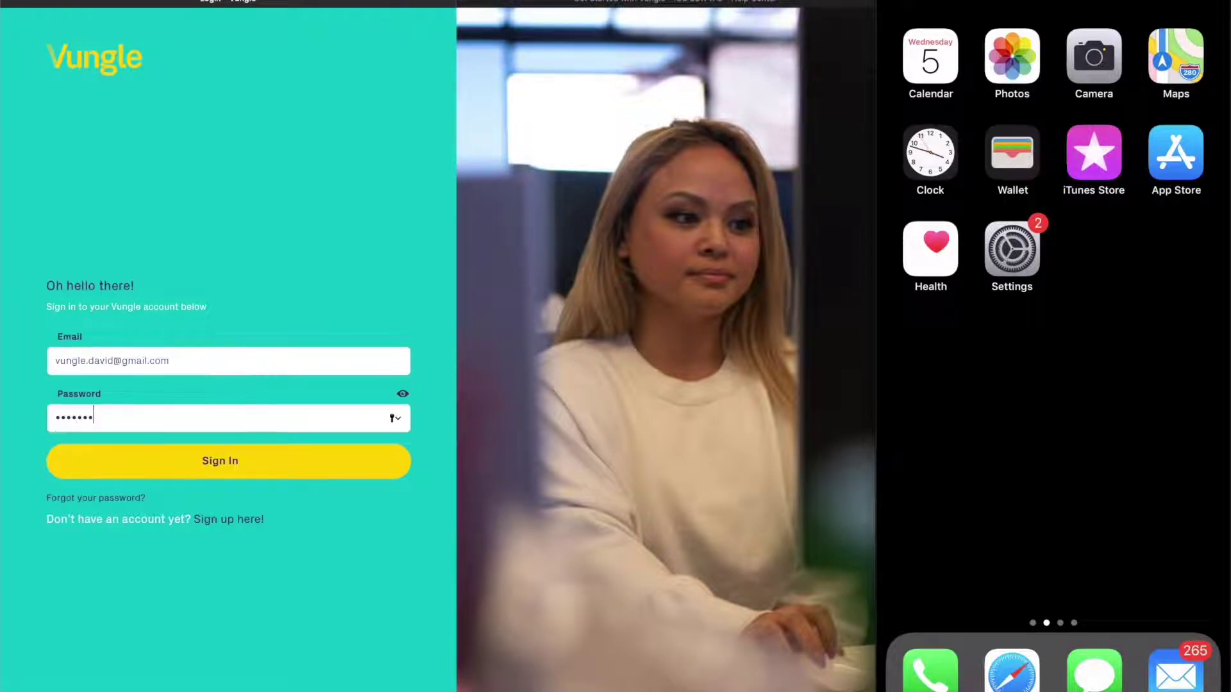
pyautogui.write('••••••')
pyautogui.press('Return')
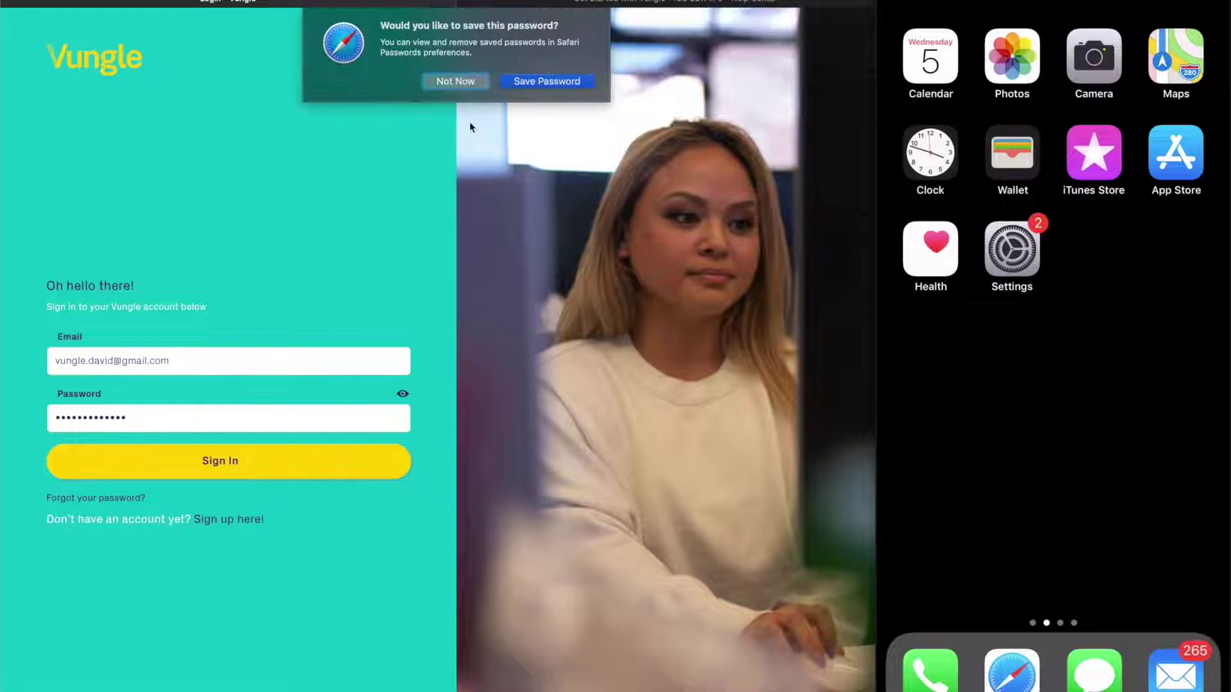
# Decline saving the password, scroll through the Terms of Service Agreement, and accept it
pyautogui.click(455, 81)
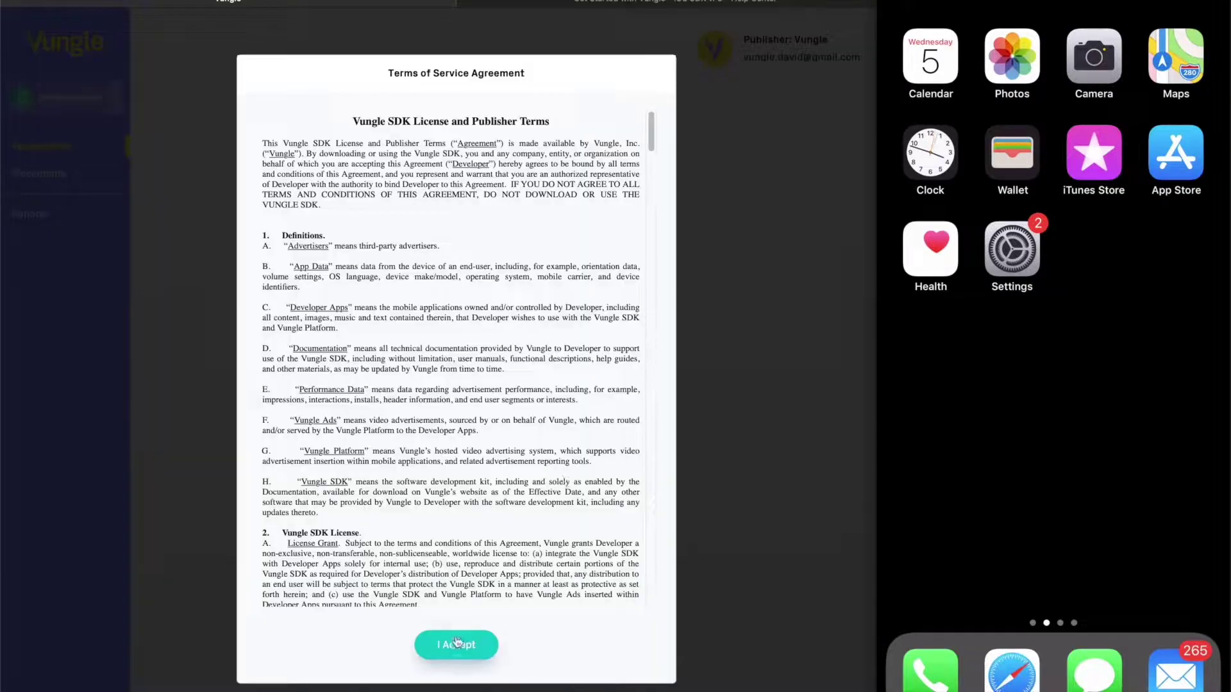
pyautogui.scroll(-15, 489, 413)
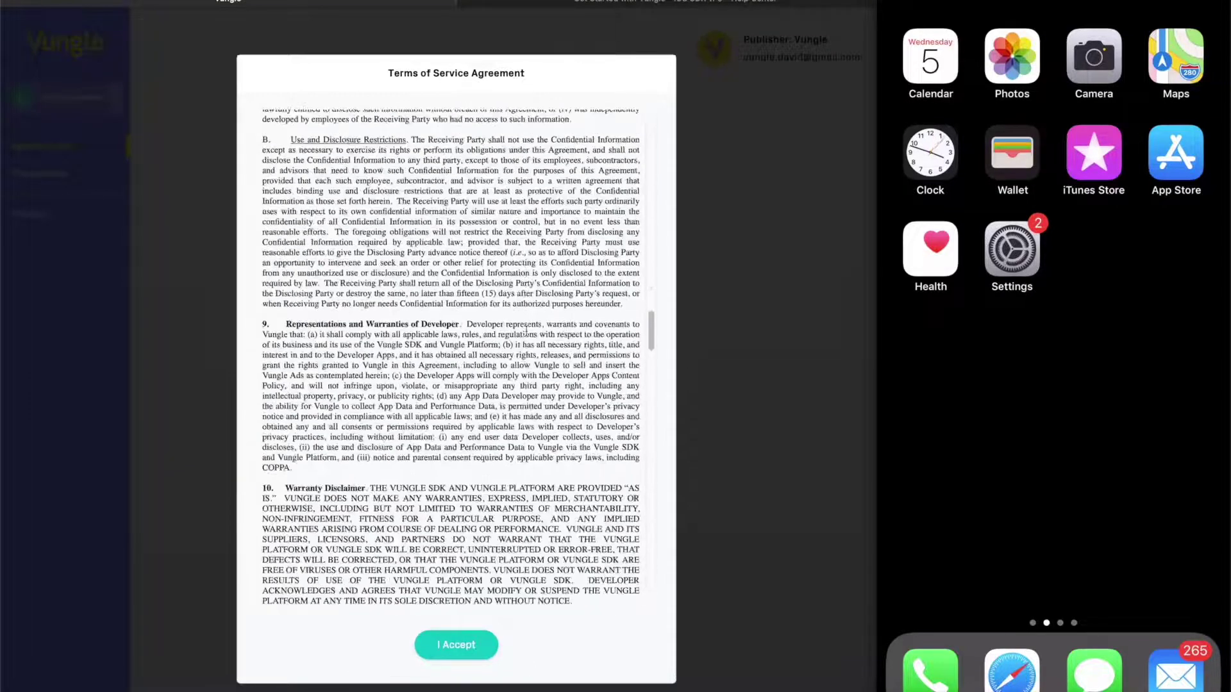
pyautogui.scroll(-20, 526, 331)
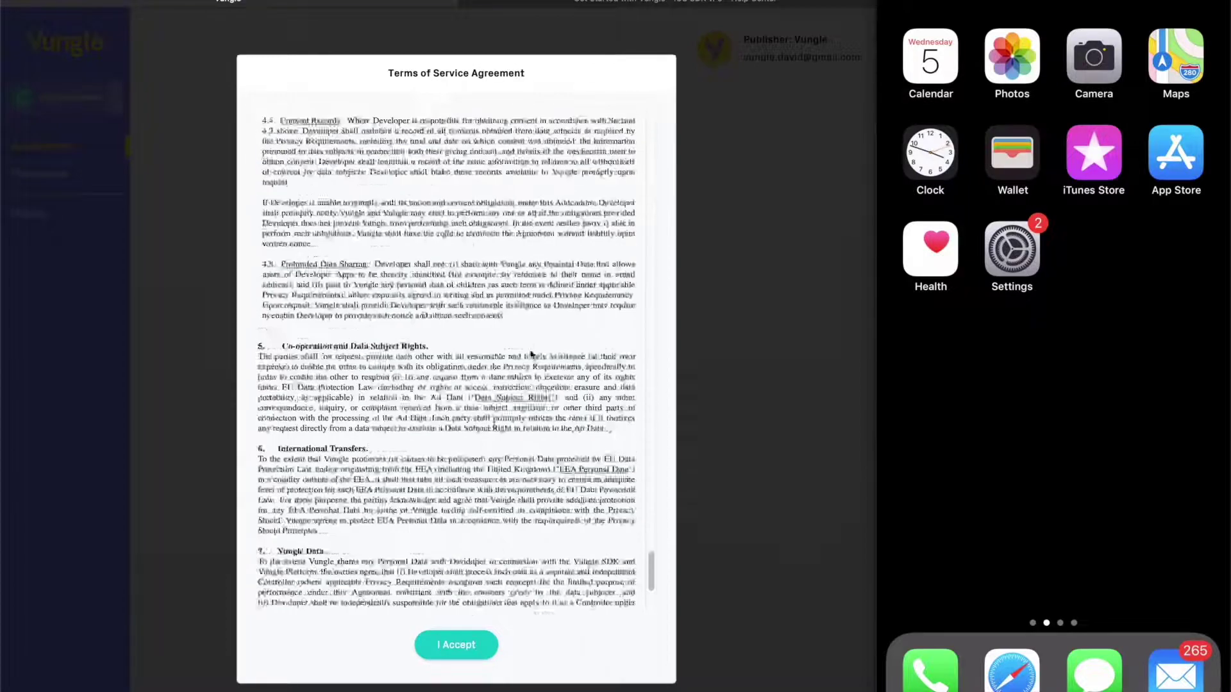
pyautogui.scroll(-5, 531, 353)
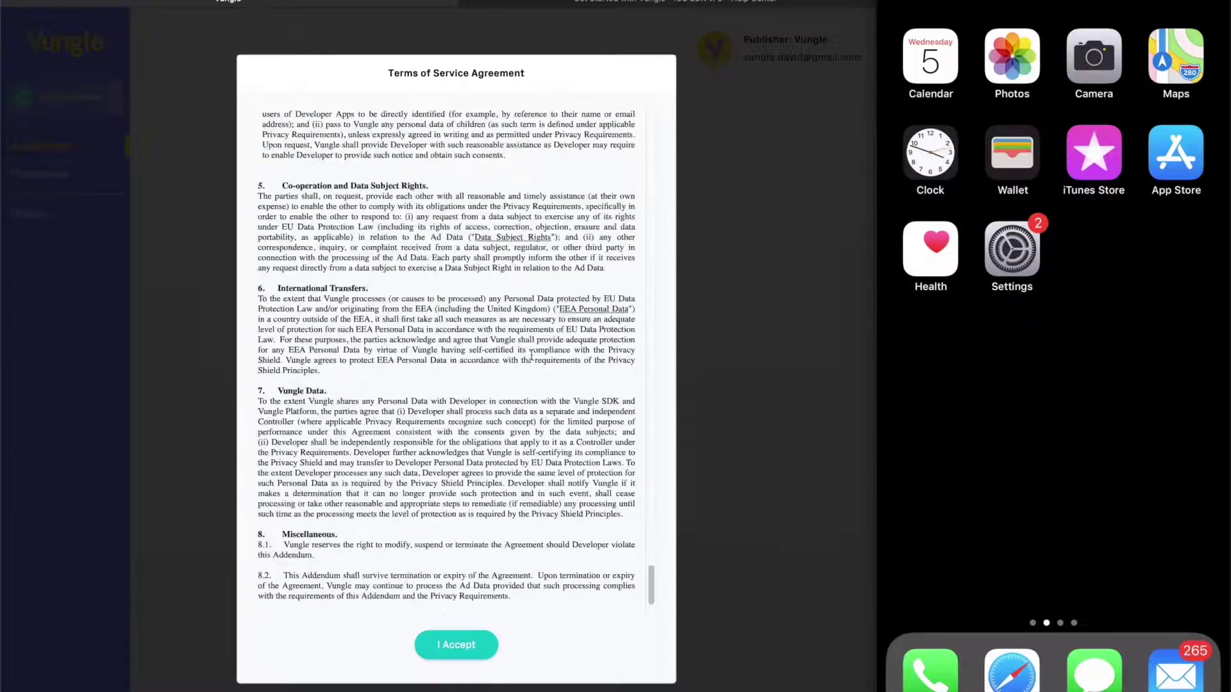
pyautogui.click(464, 648)
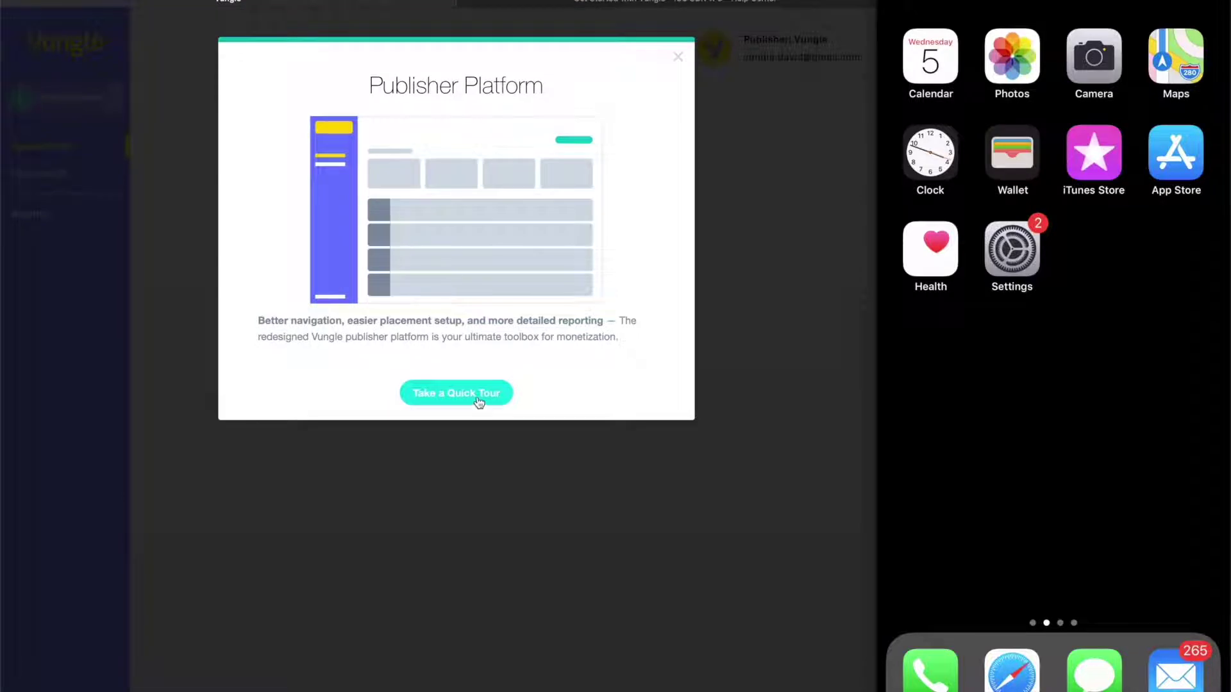
# Step through the quick tour's Applications, Placements and Reports tips and dismiss the final tip
pyautogui.click(478, 398)
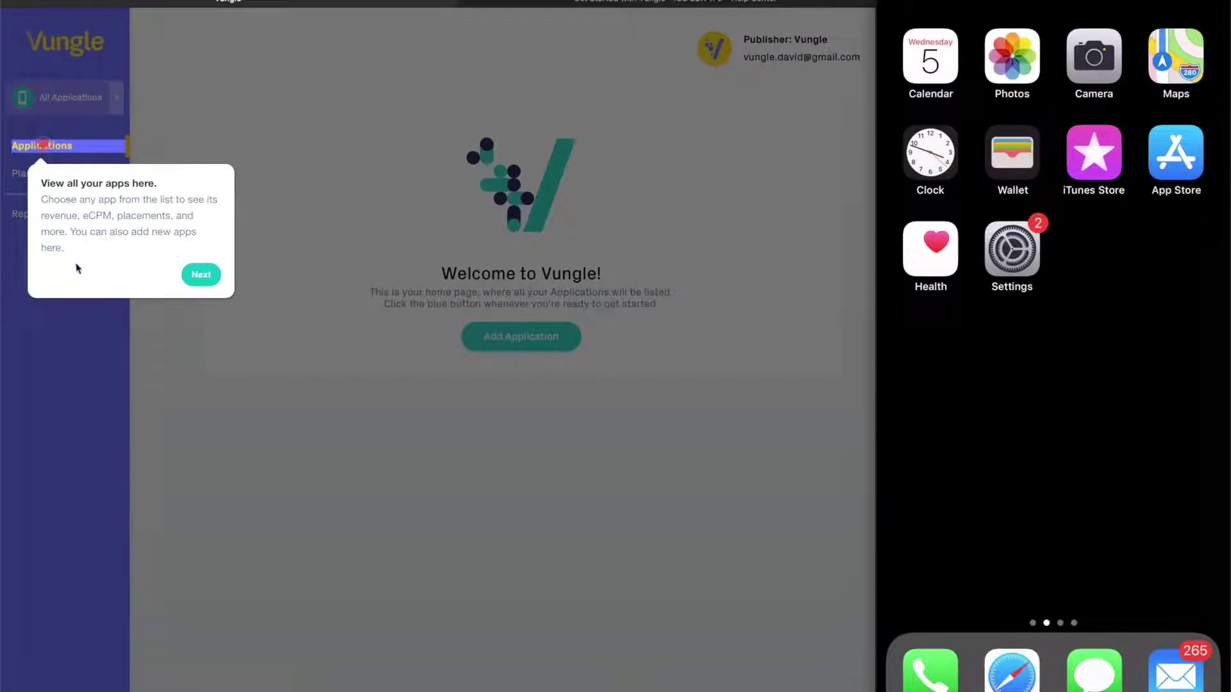
pyautogui.click(200, 276)
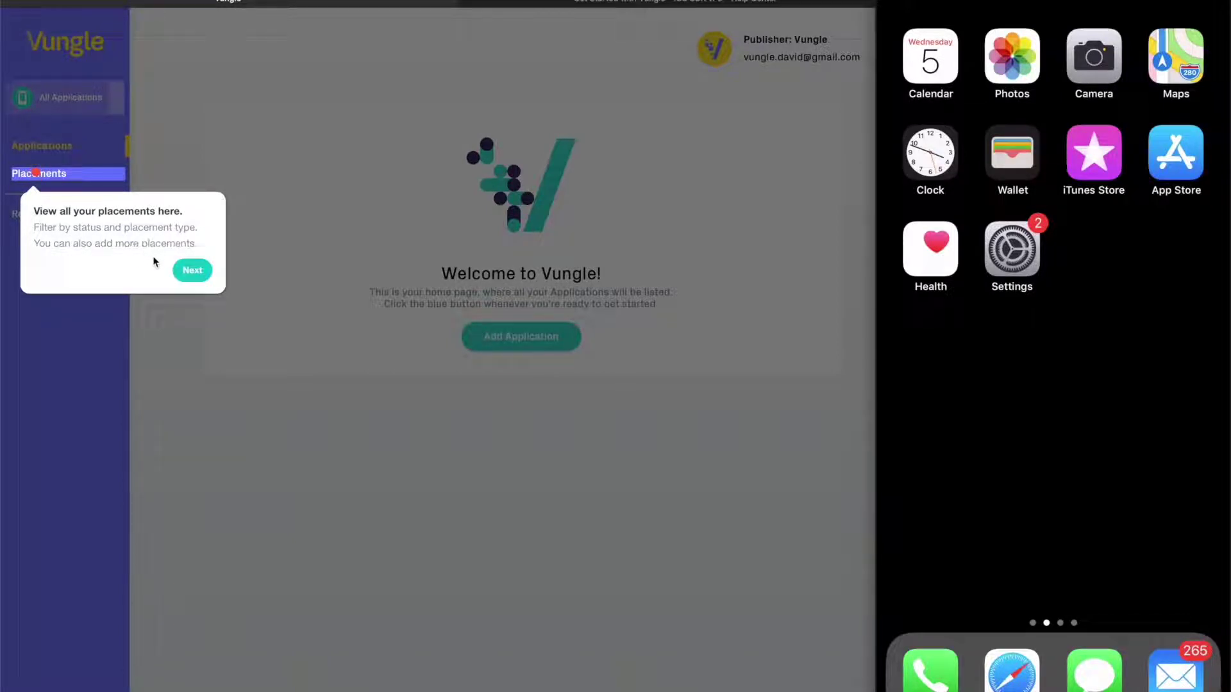
pyautogui.click(192, 272)
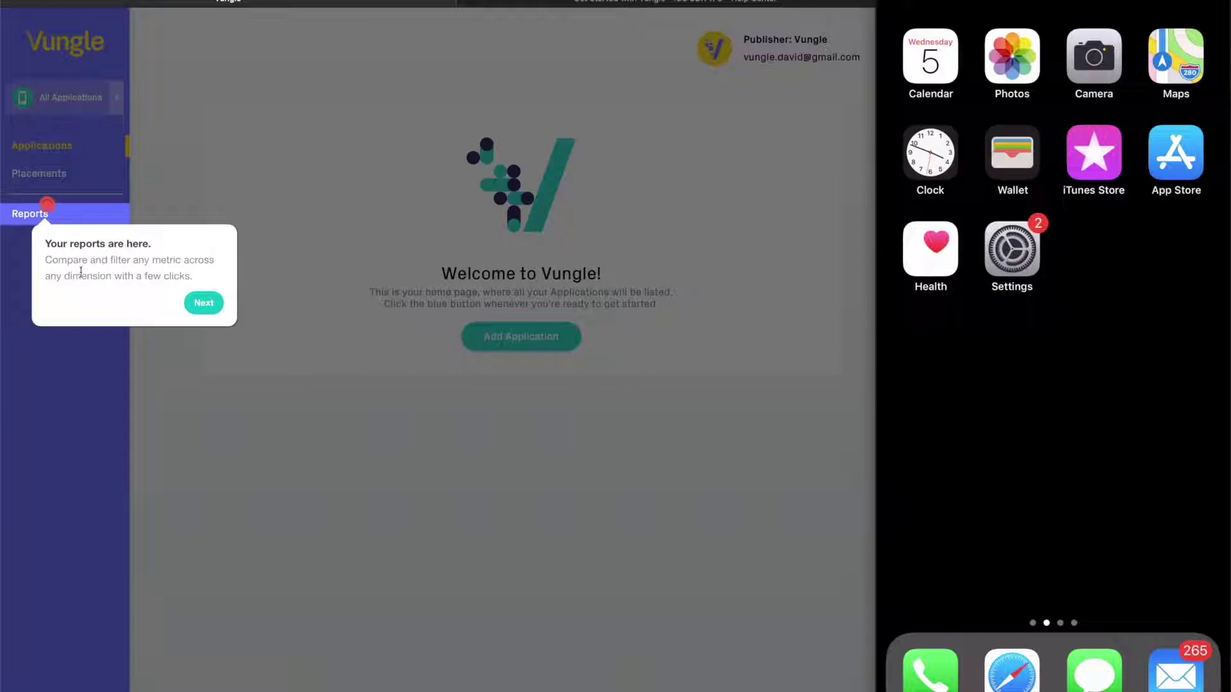
pyautogui.click(203, 305)
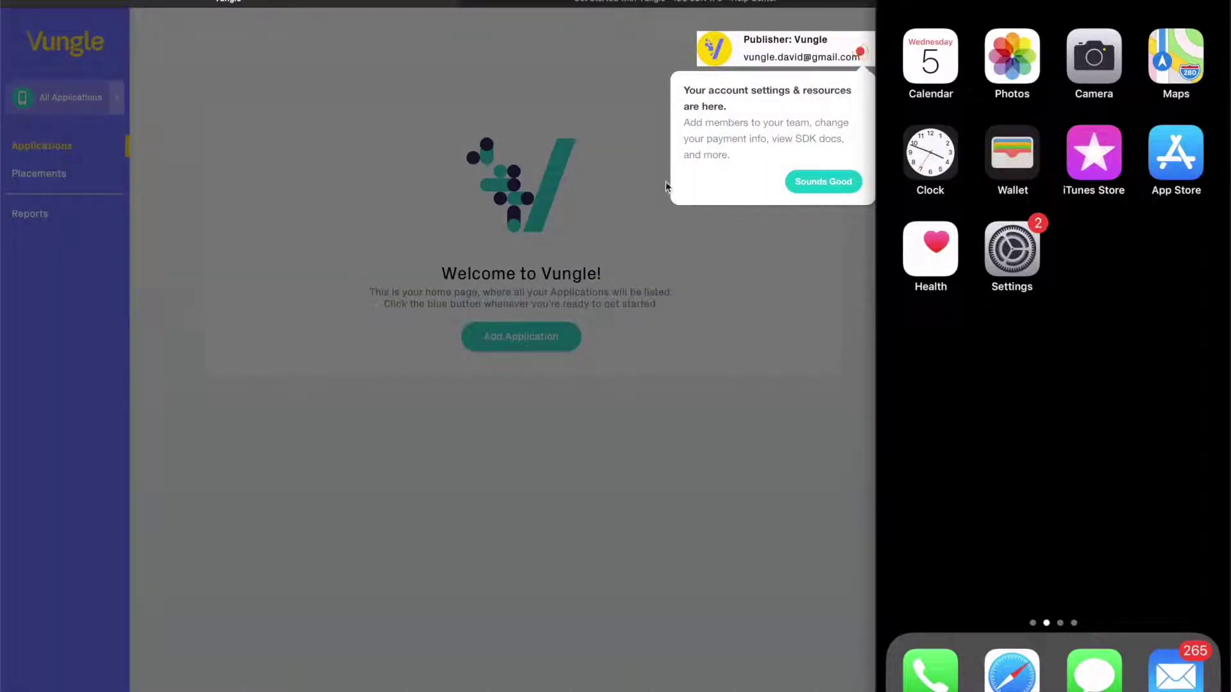
pyautogui.click(823, 181)
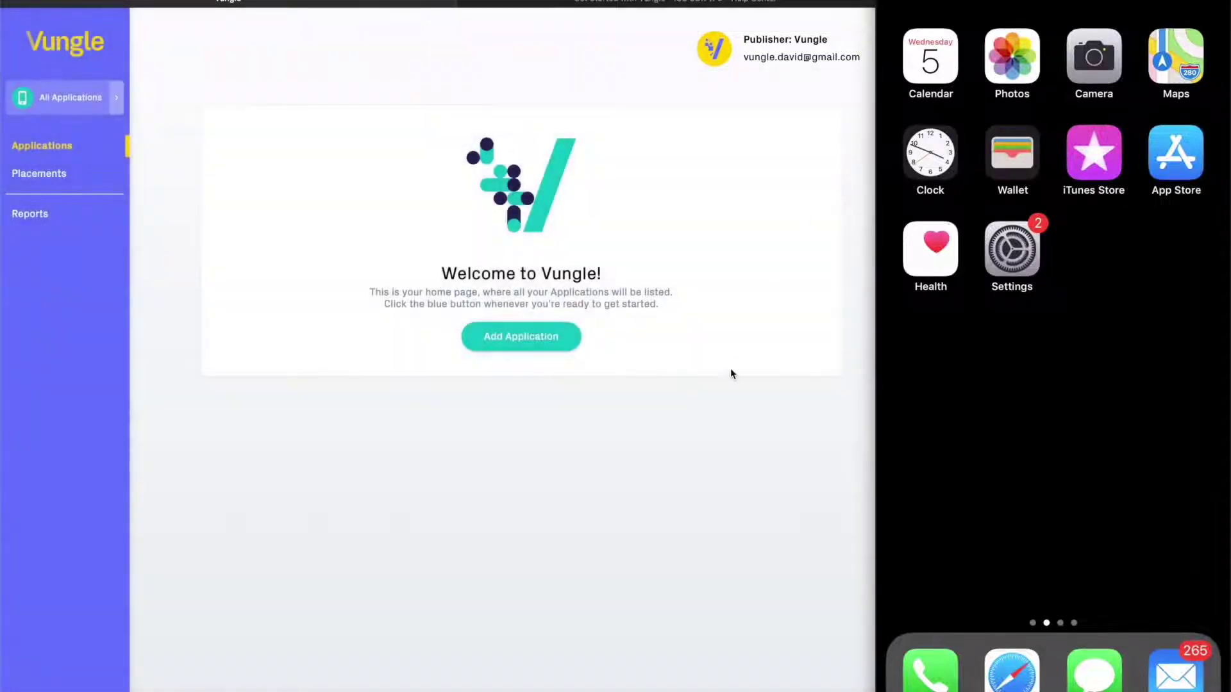
# Start a new application and choose Apple as its store
pyautogui.click(527, 341)
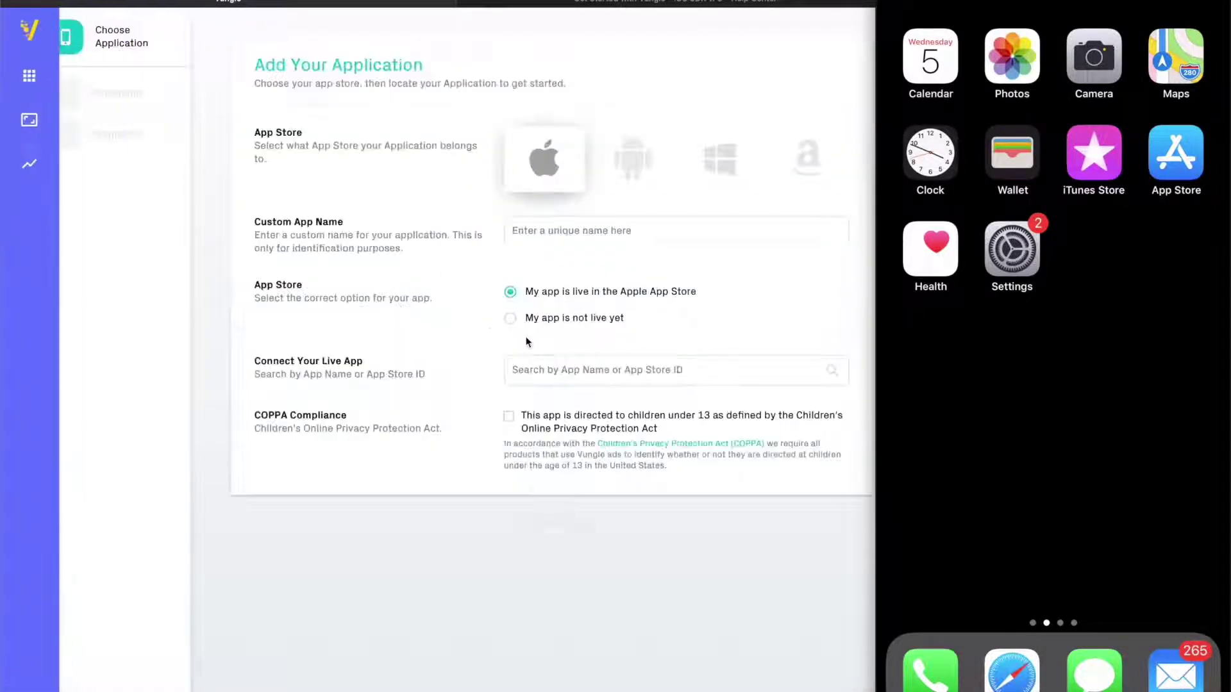
pyautogui.click(631, 167)
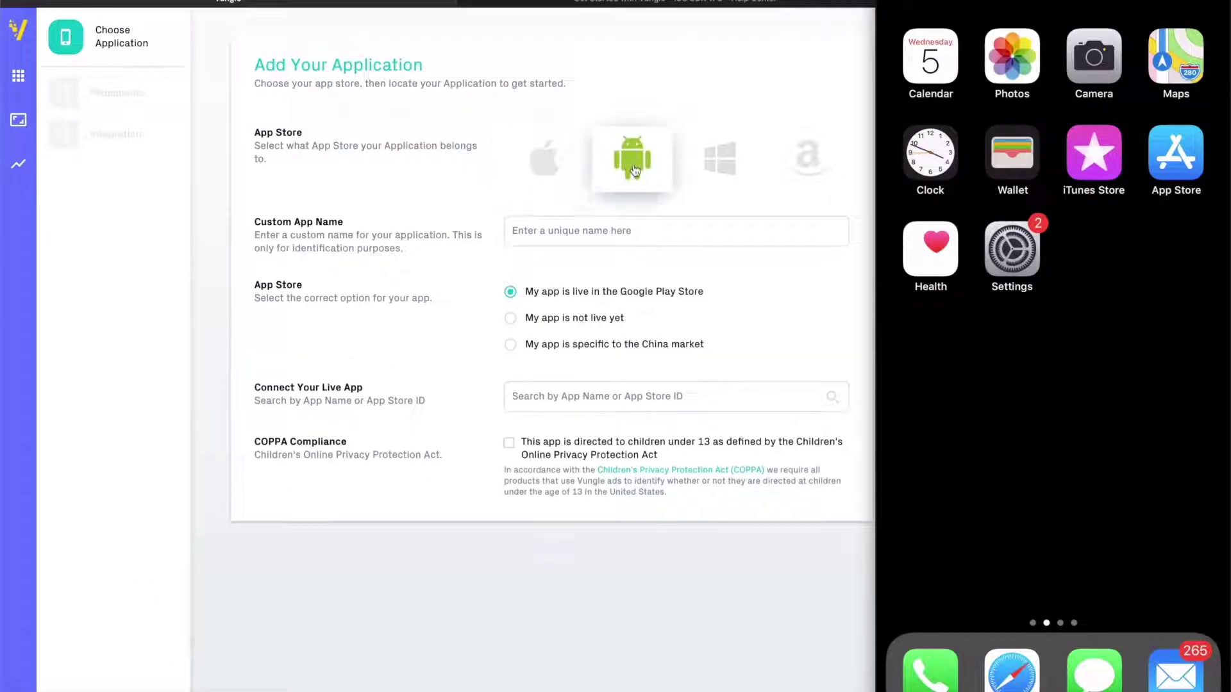
pyautogui.click(734, 168)
pyautogui.click(811, 165)
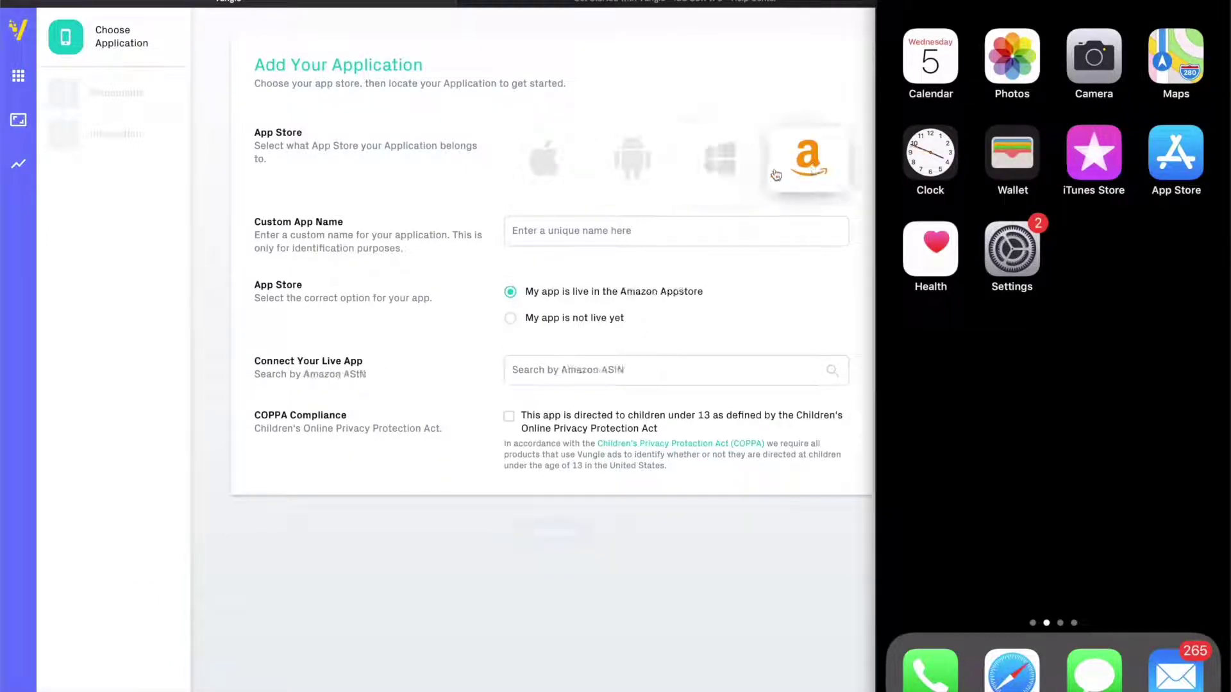
pyautogui.click(548, 170)
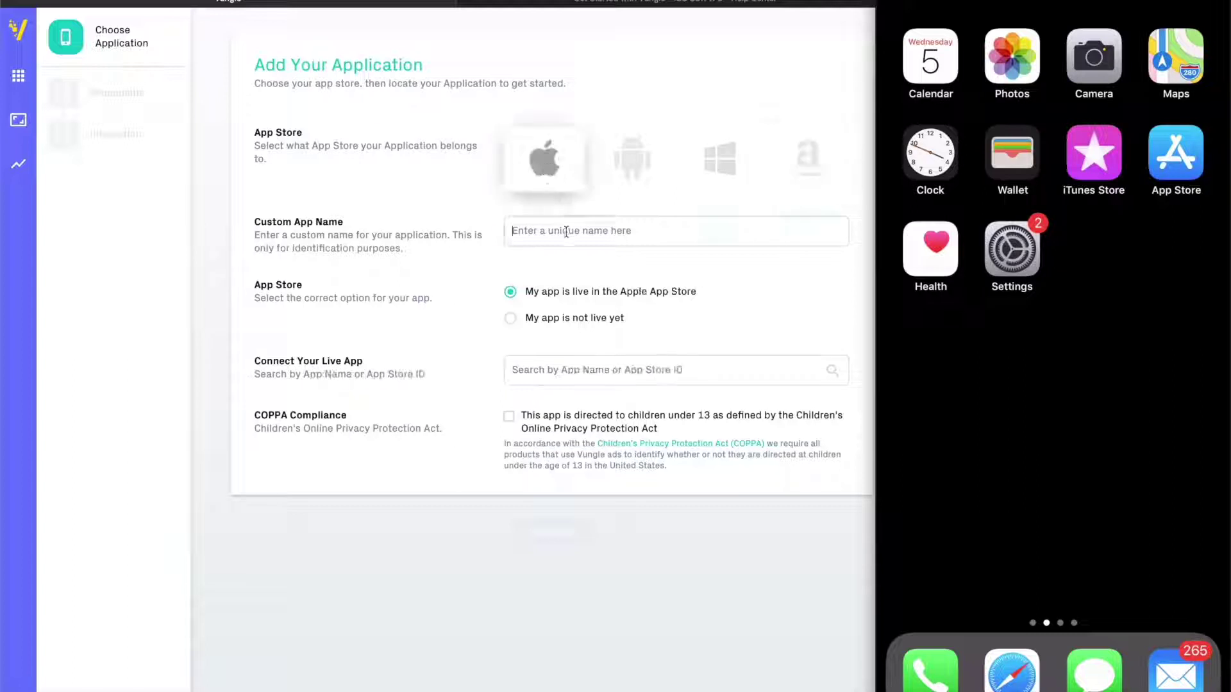
# Name the app MyFirstEverApp, mark it not live yet, and leave it not child-directed
pyautogui.click(566, 231)
pyautogui.write('MyFirst')
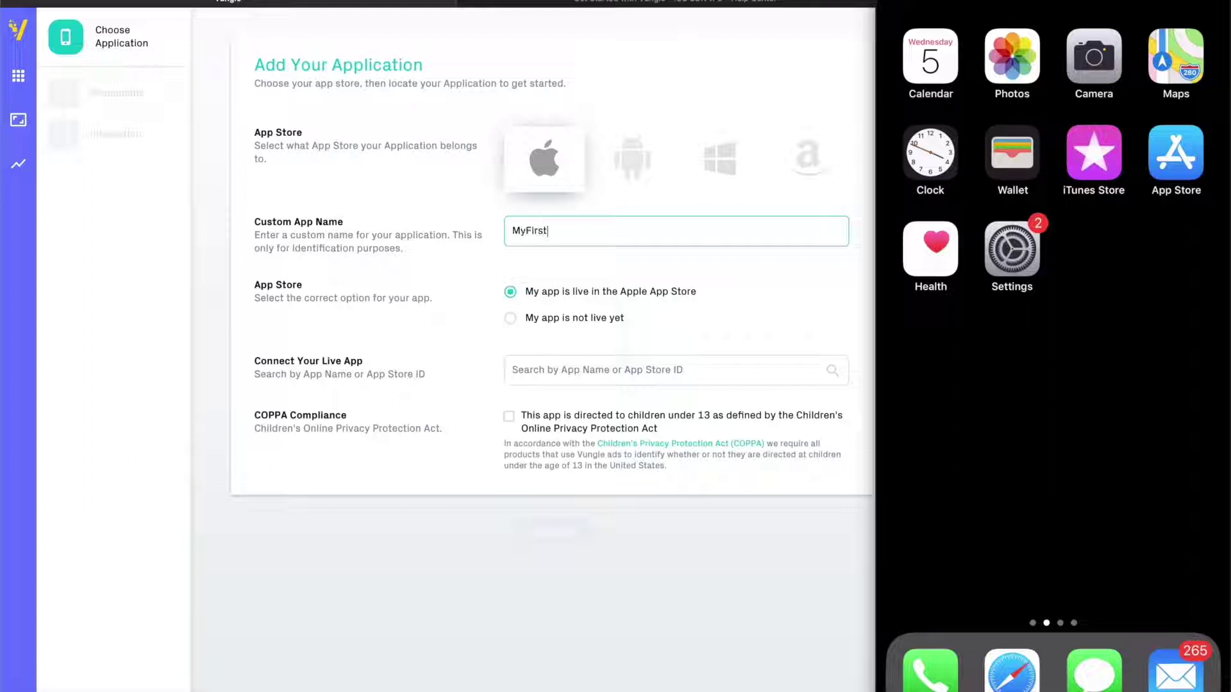
pyautogui.write('EverApp')
pyautogui.click(512, 319)
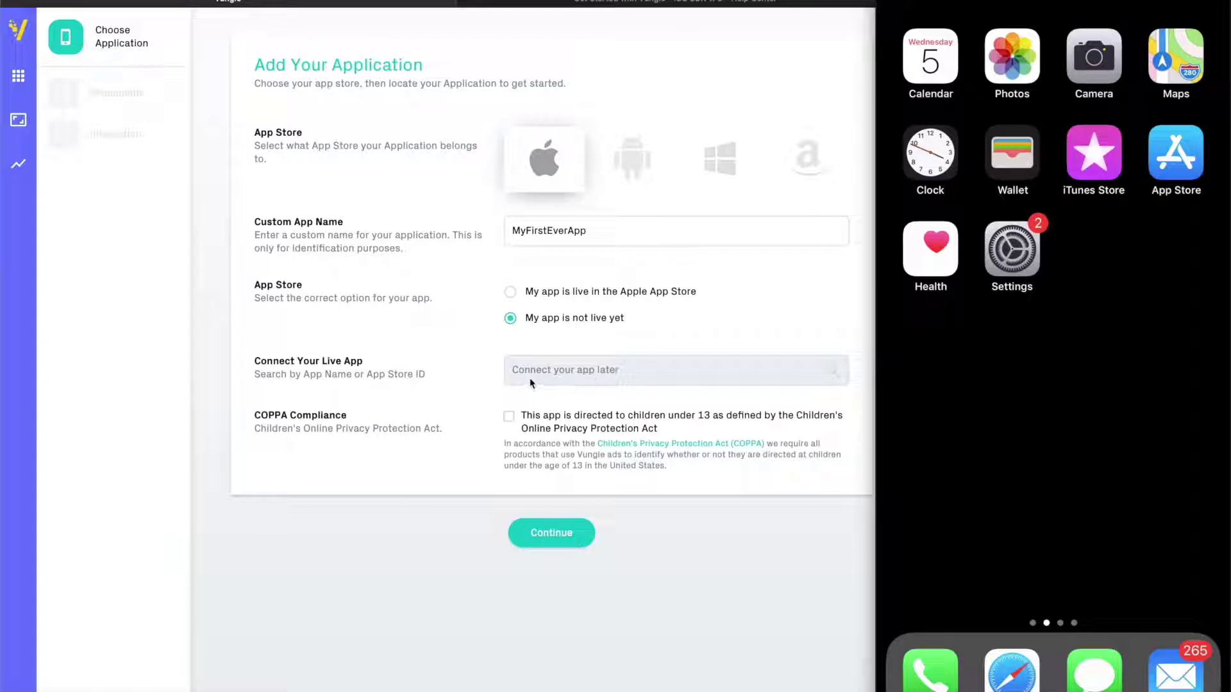
pyautogui.click(509, 417)
pyautogui.click(510, 417)
# Save the app and rename the placement from 'default' to 'Rewarded Video'
pyautogui.click(552, 533)
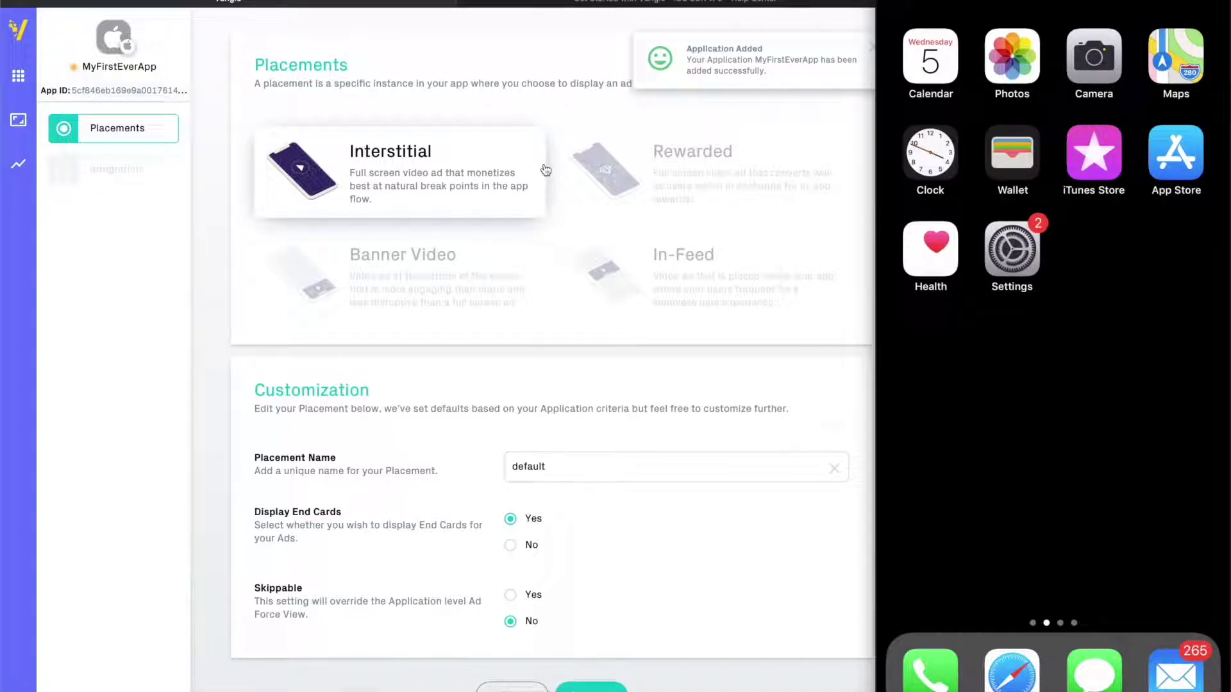
pyautogui.click(625, 474)
pyautogui.doubleClick(543, 466)
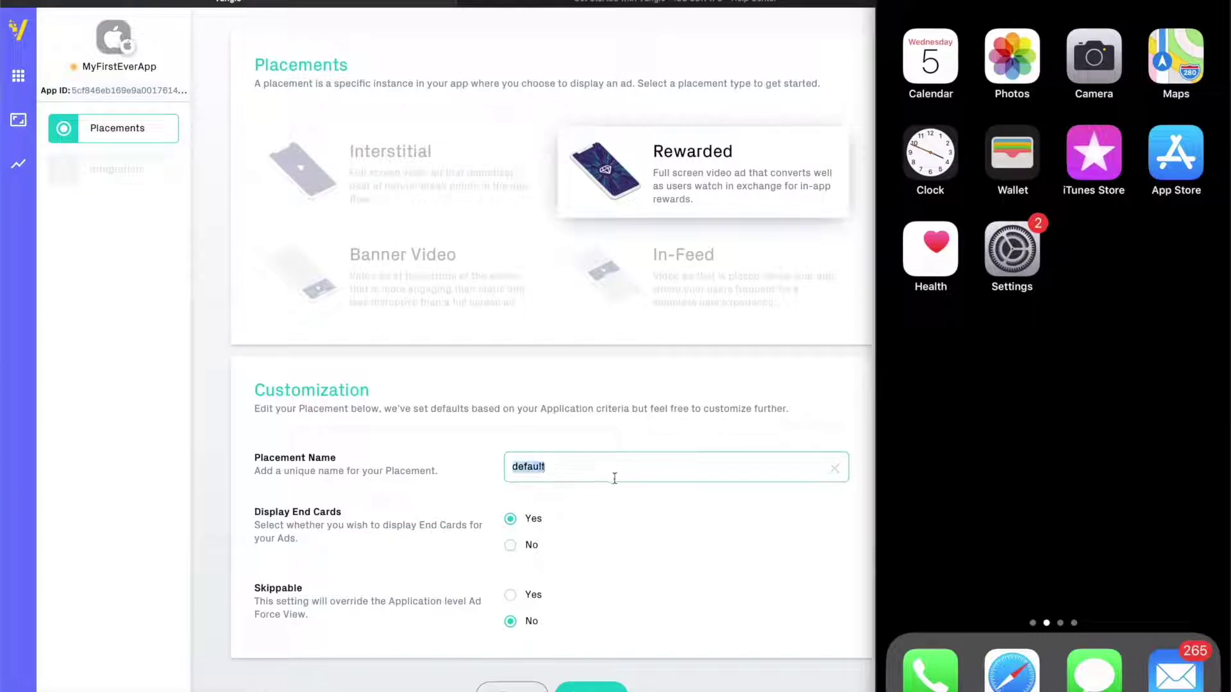
pyautogui.write('Re')
pyautogui.press('BackSpace')
pyautogui.press('BackSpace')
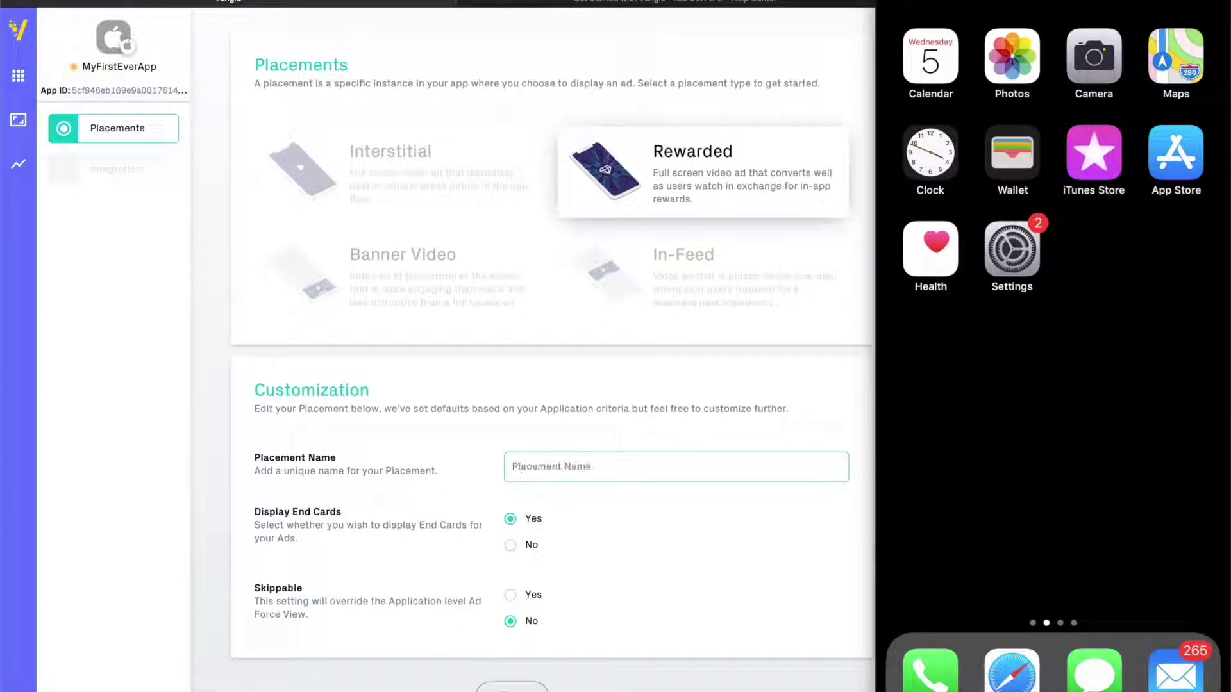
pyautogui.write('Rewarded Video')
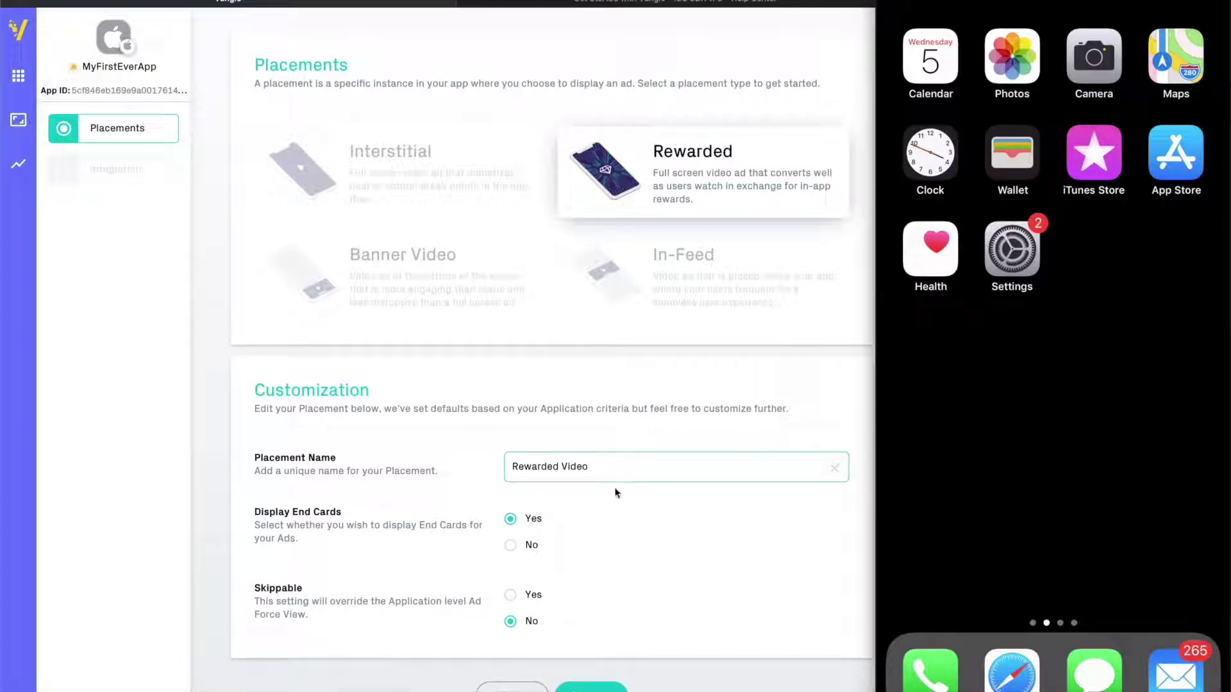
# Keep end cards on and skipping off, then save the Rewarded Video placement
pyautogui.click(530, 551)
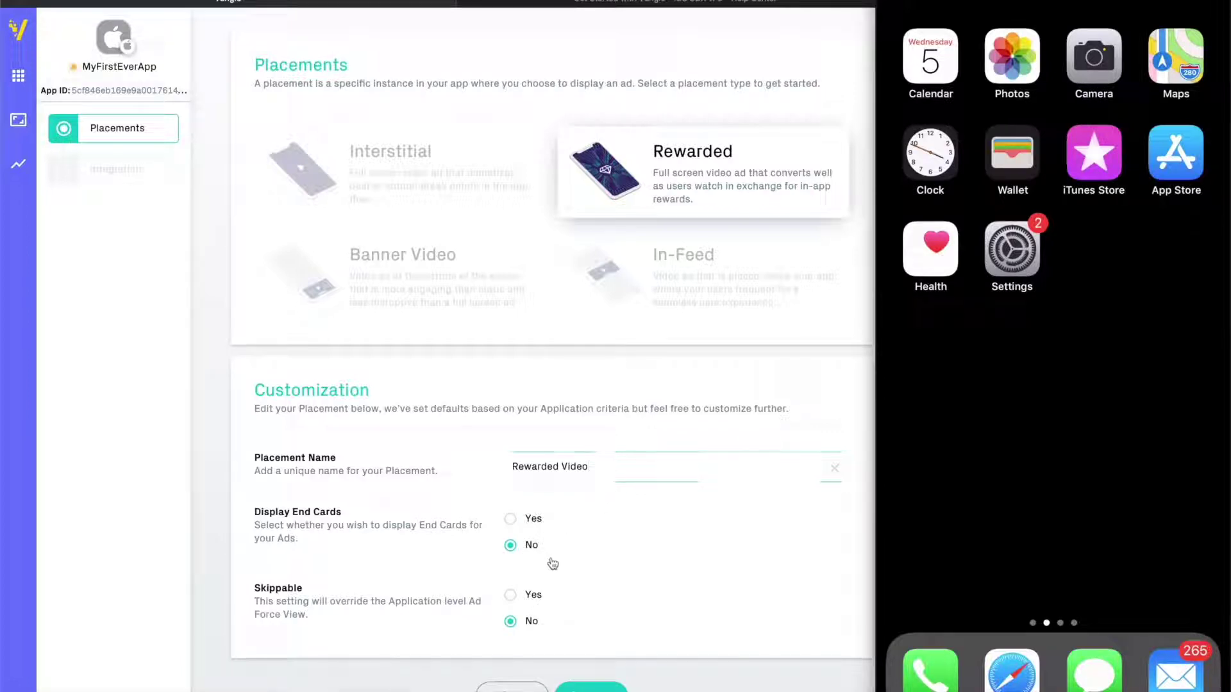
pyautogui.click(511, 520)
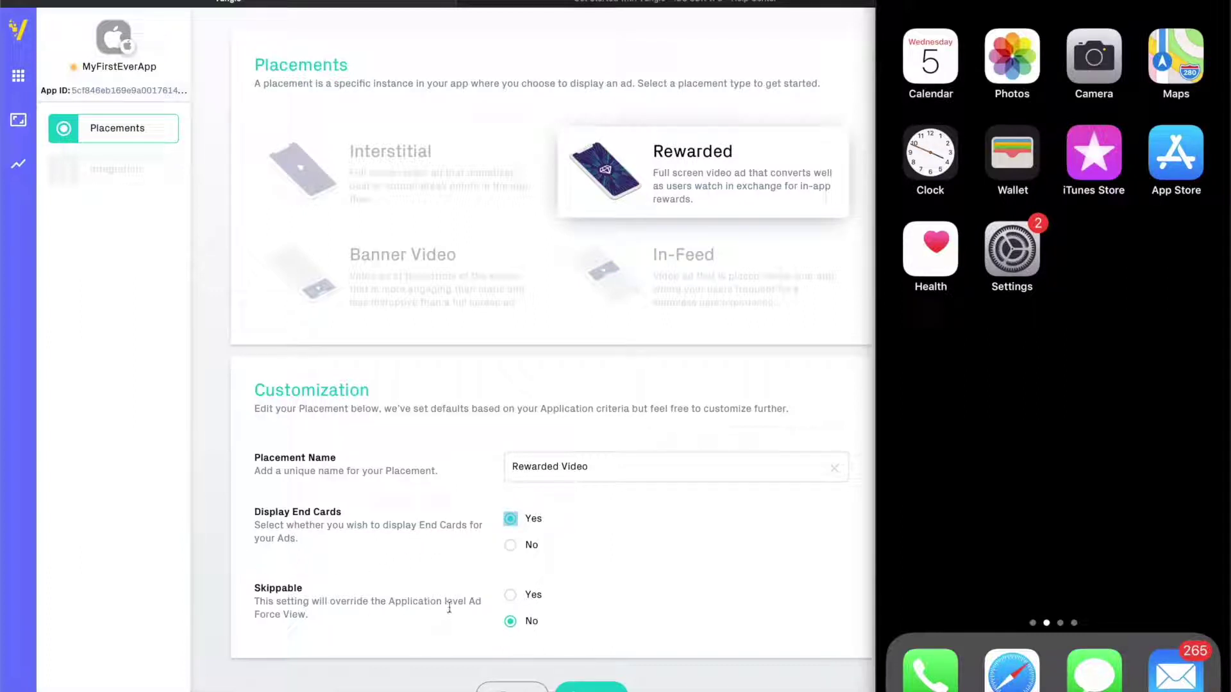
pyautogui.click(511, 596)
pyautogui.click(510, 622)
pyautogui.click(590, 687)
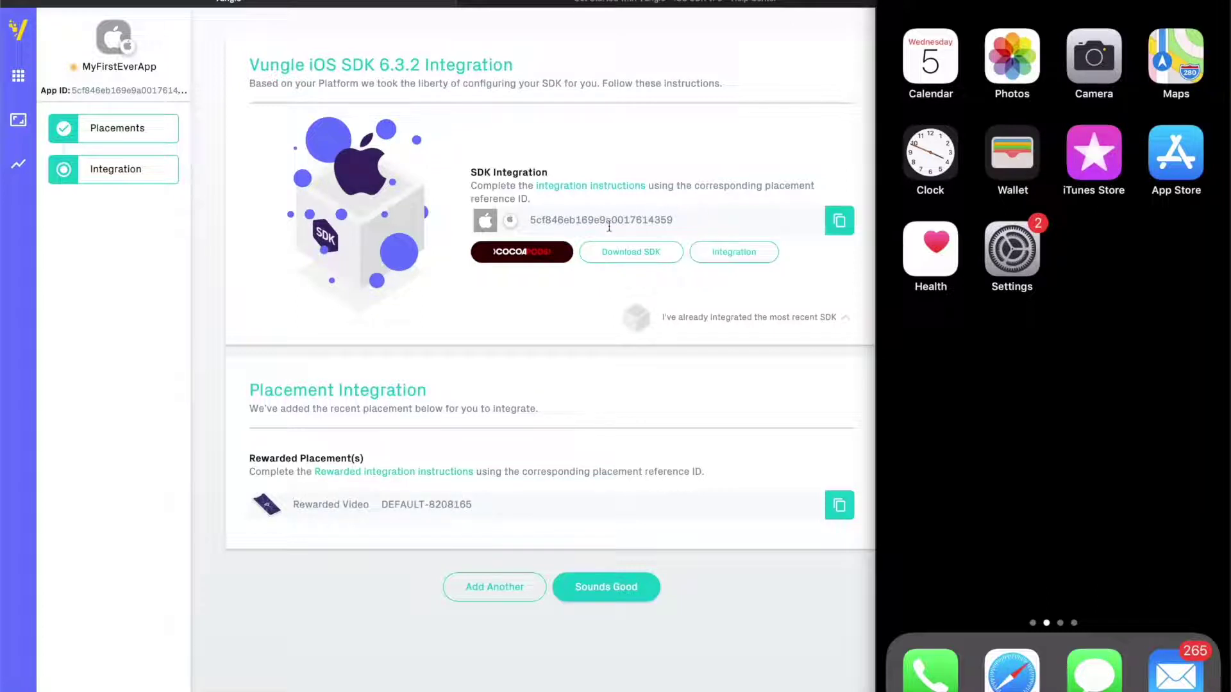
# Inspect the SDK reference ID and Rewarded Video placement ID, then open the CocoaPods instructions
pyautogui.moveTo(595, 221); pyautogui.dragTo(692, 226)
pyautogui.click(665, 221)
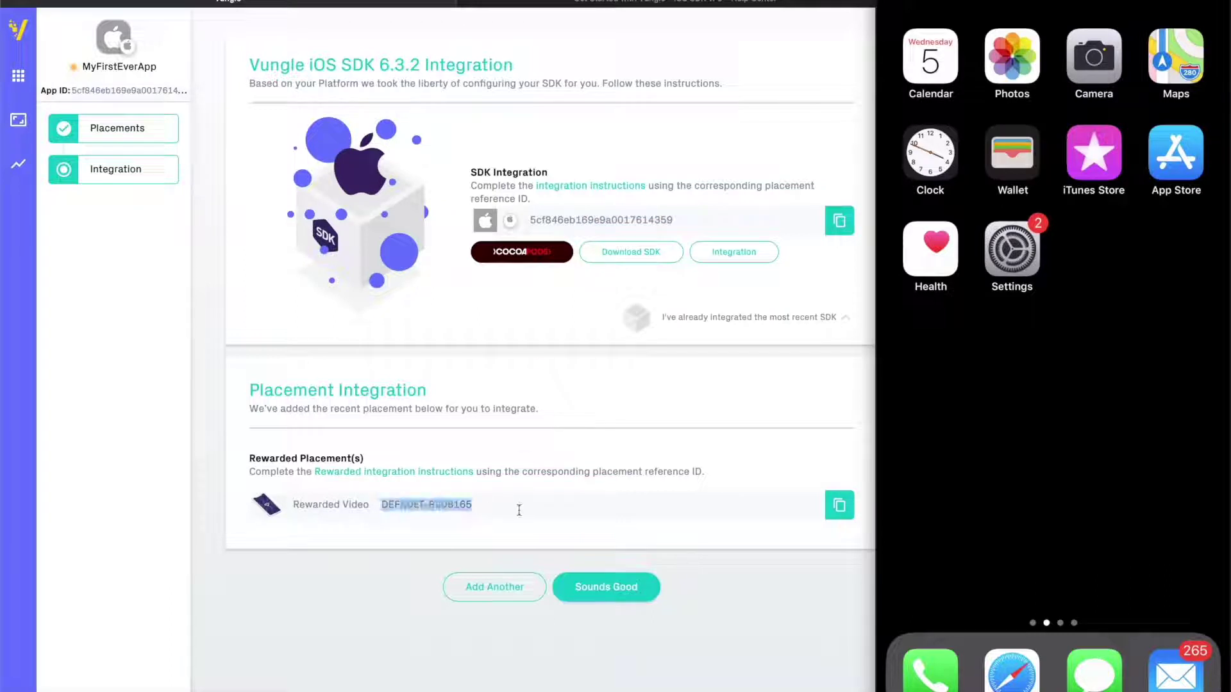
pyautogui.click(521, 510)
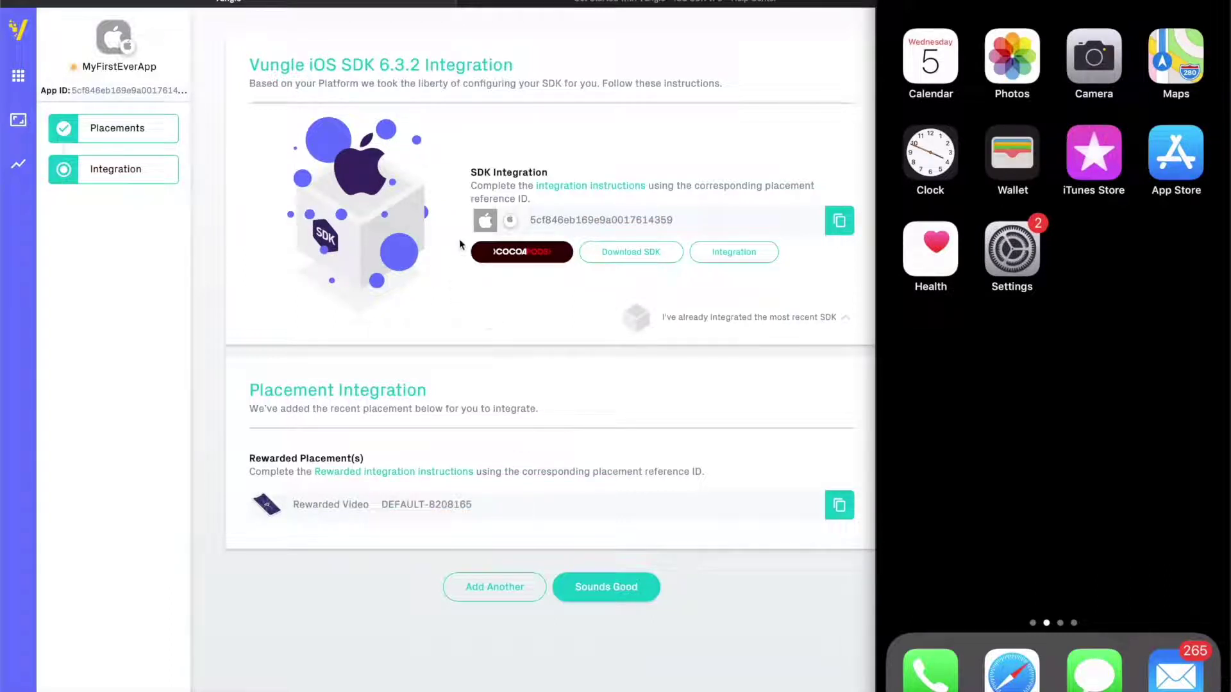
pyautogui.click(549, 255)
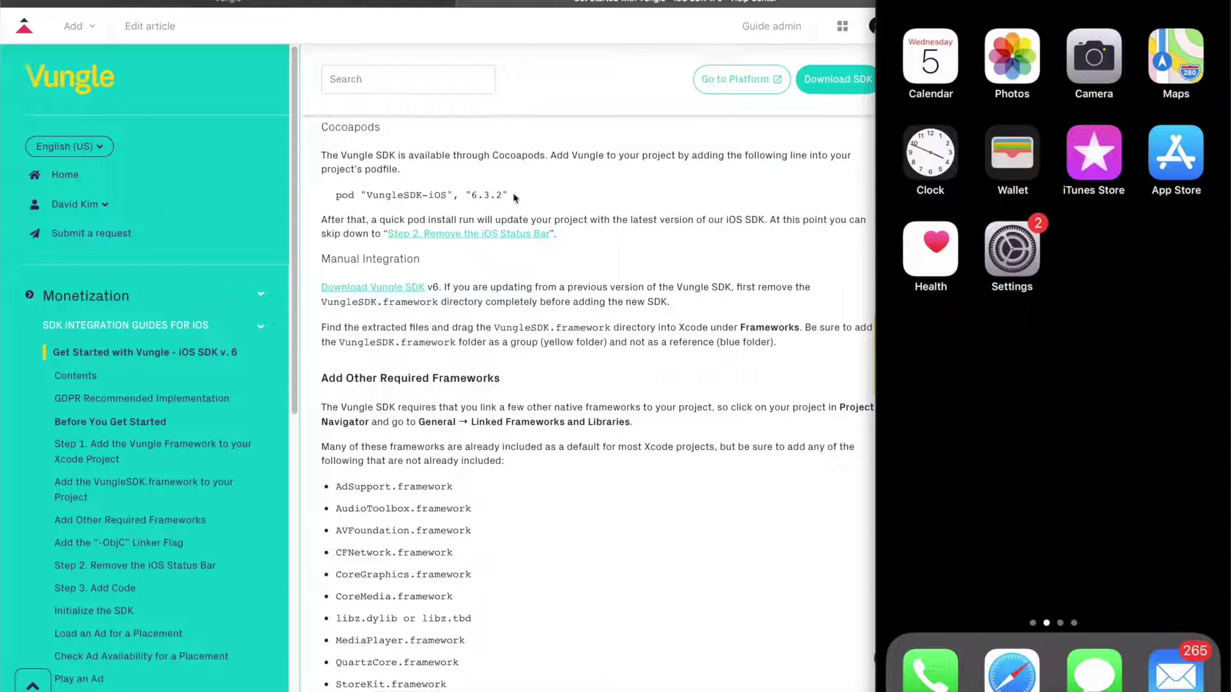
# Copy the pod "VungleSDK-iOS", "6.3.2" line and switch to the Sample folder and Terminal
pyautogui.moveTo(505, 194); pyautogui.dragTo(339, 195)
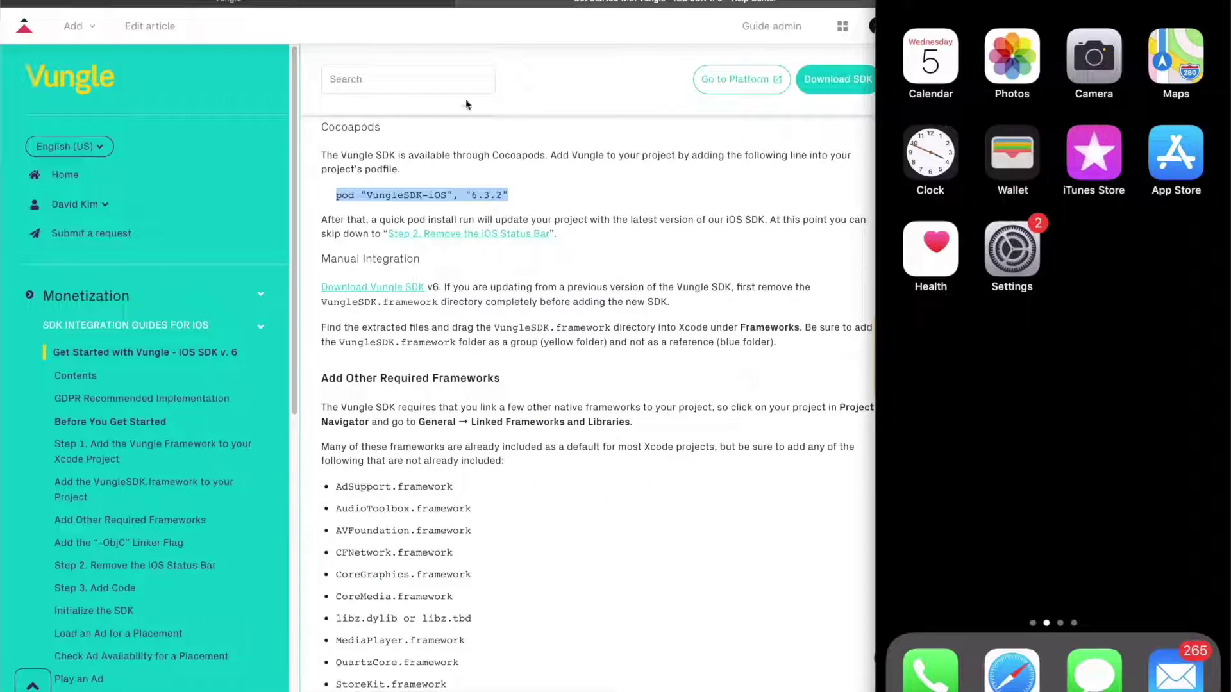
pyautogui.click(641, 410)
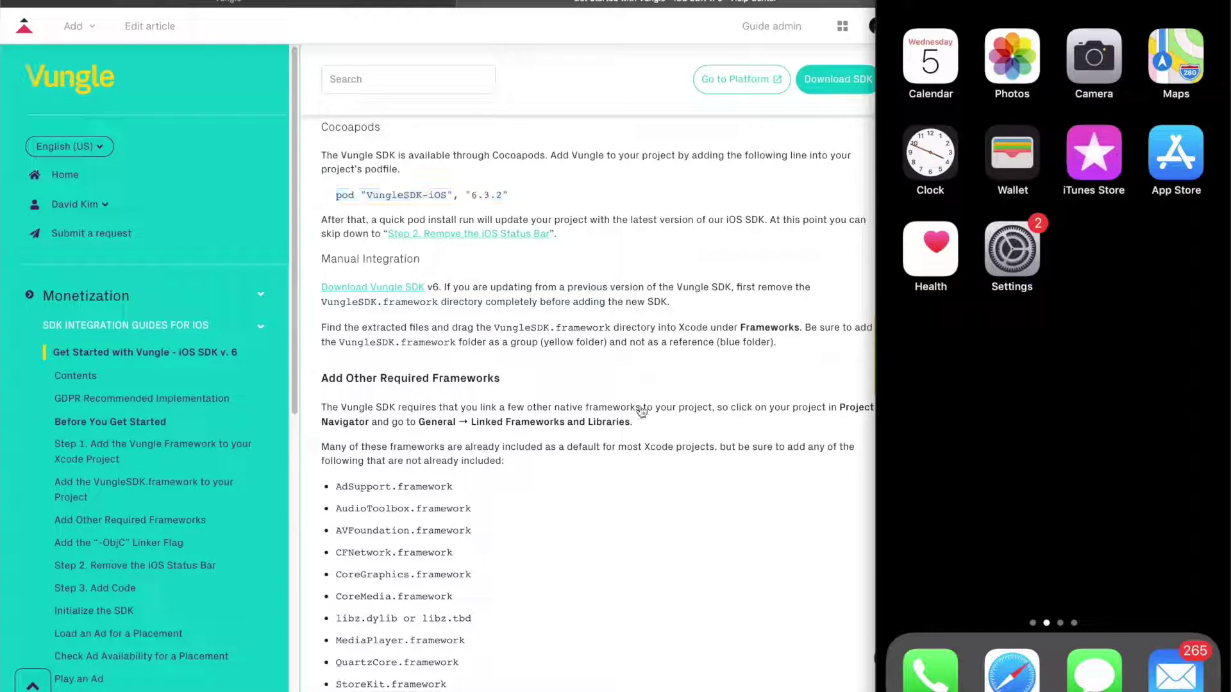
pyautogui.press('super+Tab')
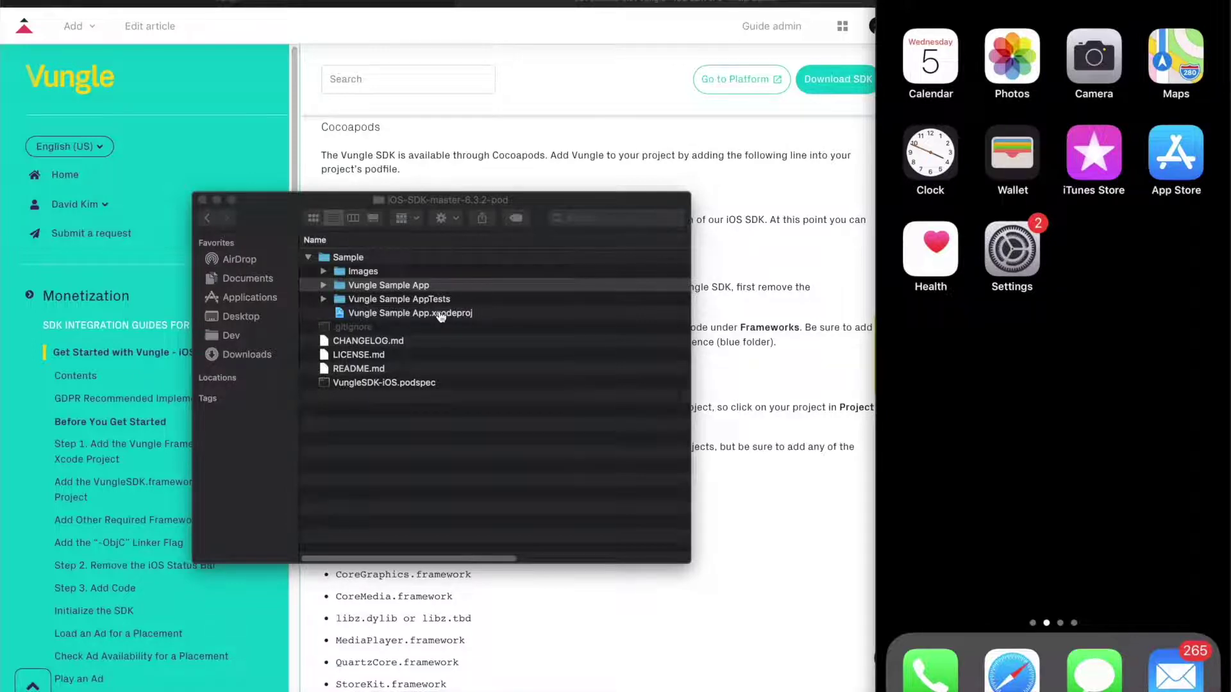
pyautogui.press('super+Tab')
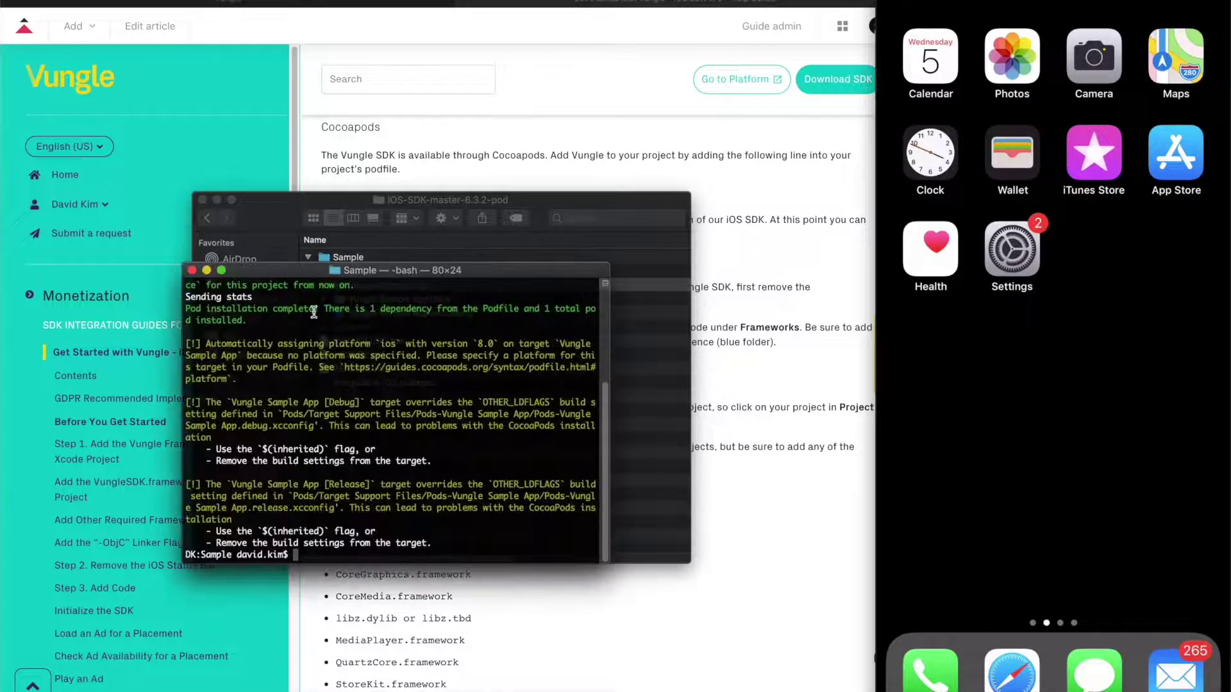
# Arrange the Terminal and project folder windows and run 'pod init' to create a Podfile
pyautogui.moveTo(368, 272); pyautogui.dragTo(533, 75)
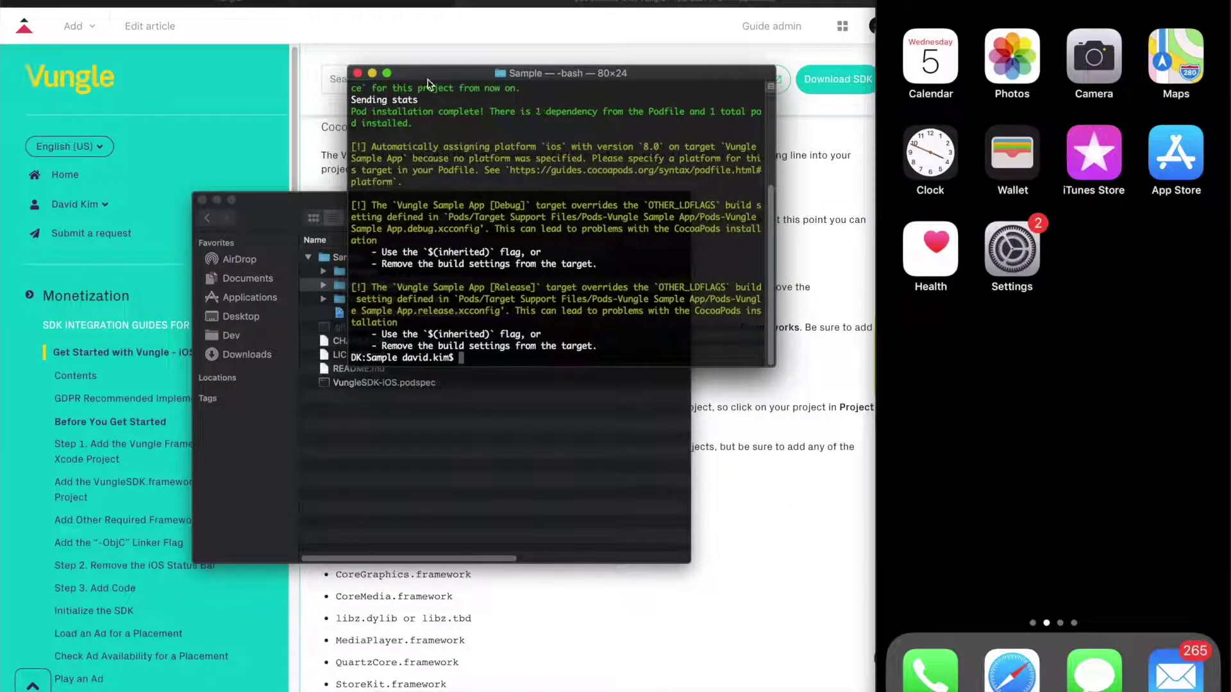
pyautogui.moveTo(426, 76); pyautogui.dragTo(446, 402)
pyautogui.click(339, 201)
pyautogui.moveTo(339, 200); pyautogui.dragTo(181, 10)
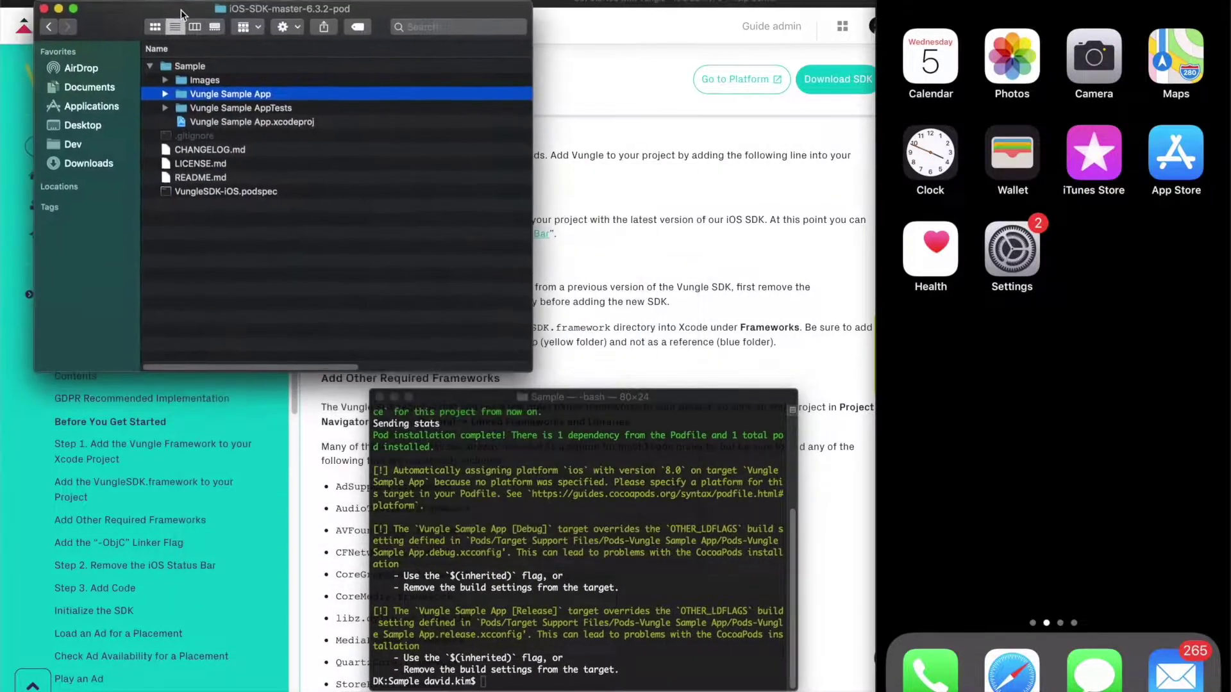
pyautogui.click(606, 641)
pyautogui.write('po')
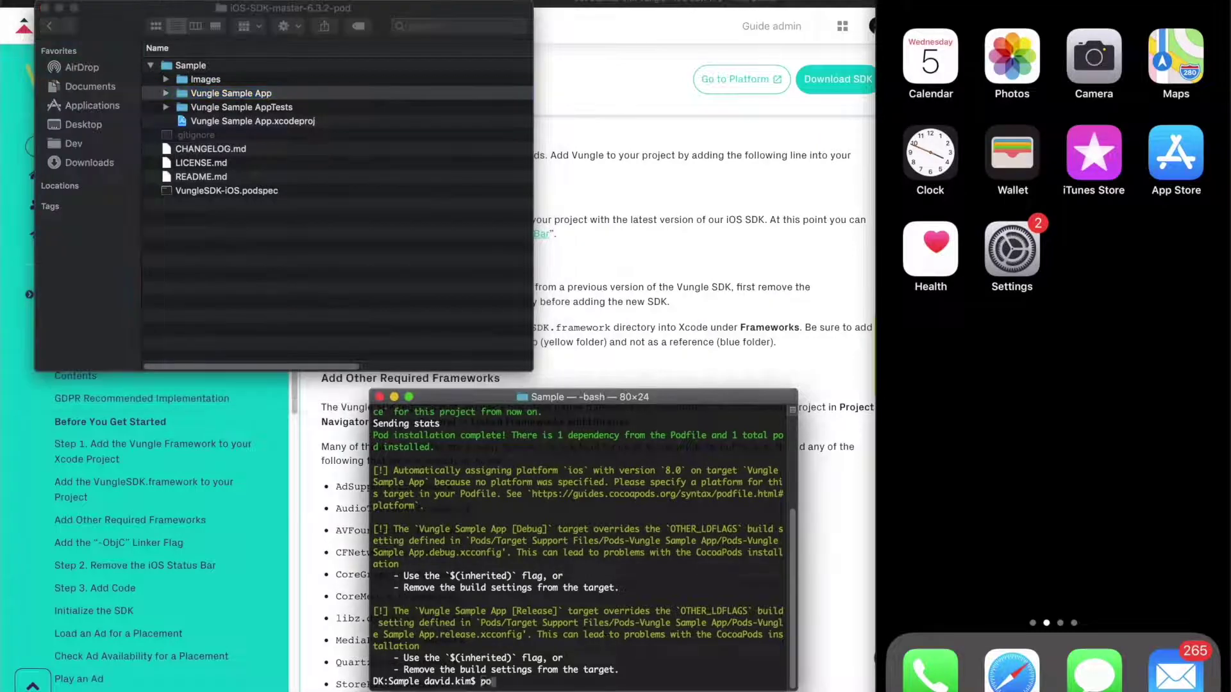
pyautogui.write('d init')
pyautogui.press('Return')
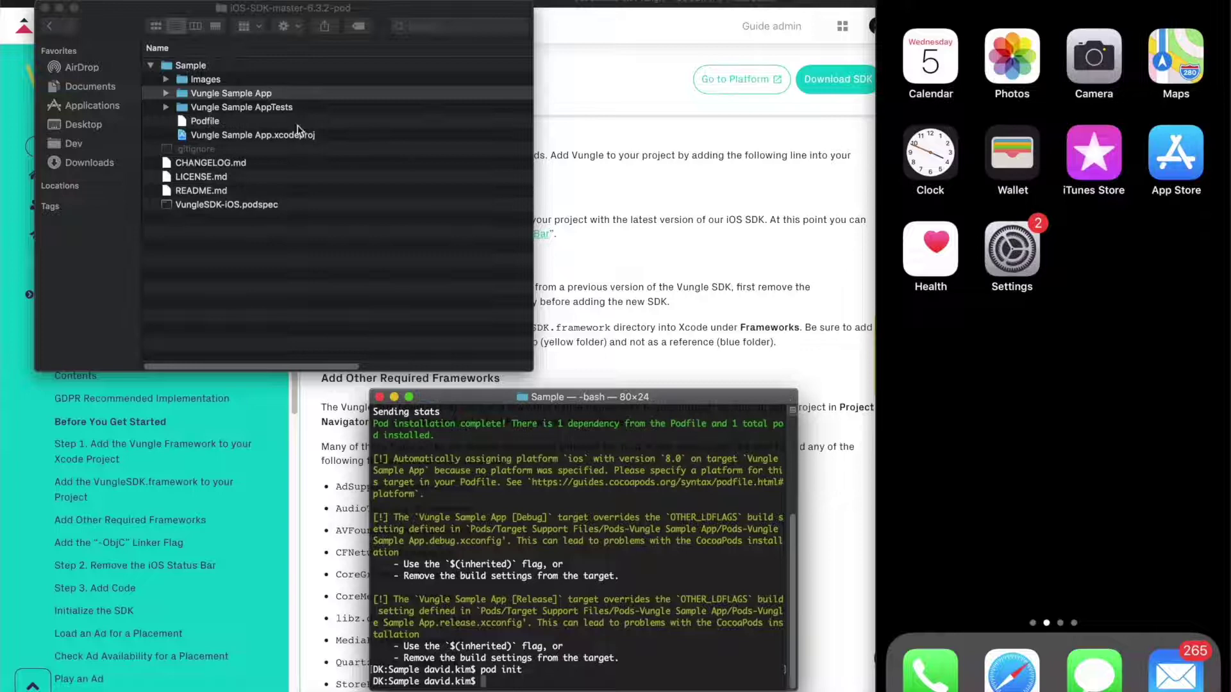
# Paste the VungleSDK-iOS 6.3.2 pod line below the Pods comment in the Podfile and save it
pyautogui.click(186, 135)
pyautogui.click(199, 124)
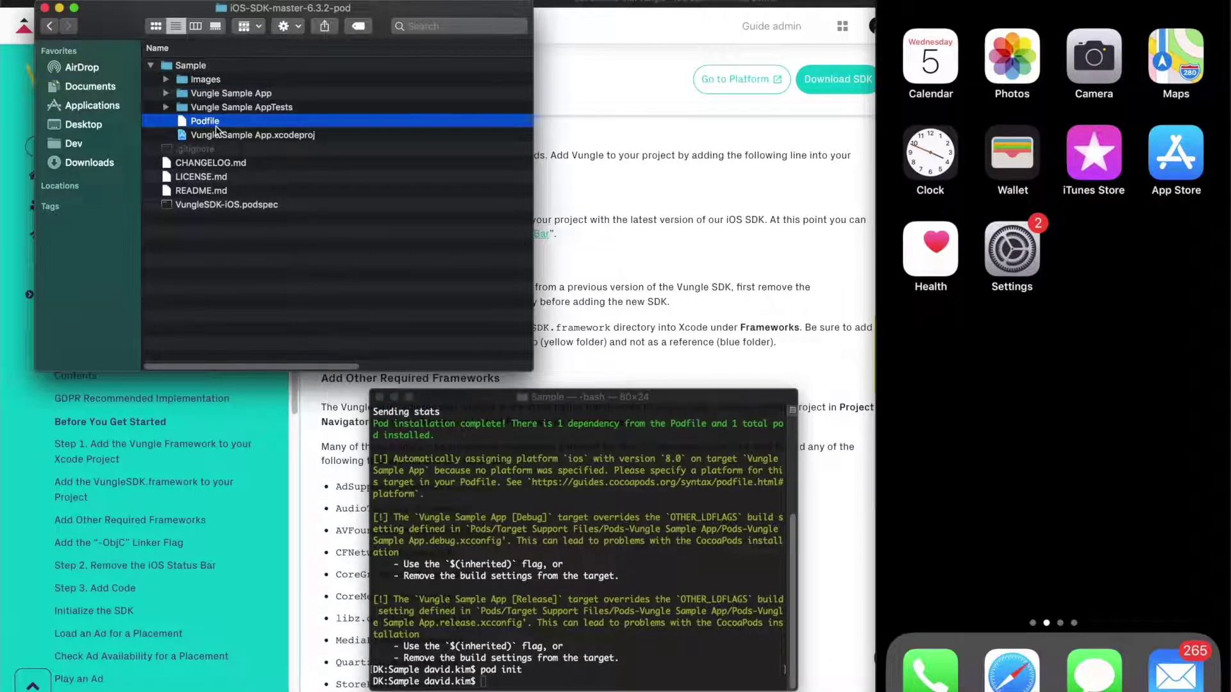
pyautogui.doubleClick(218, 129)
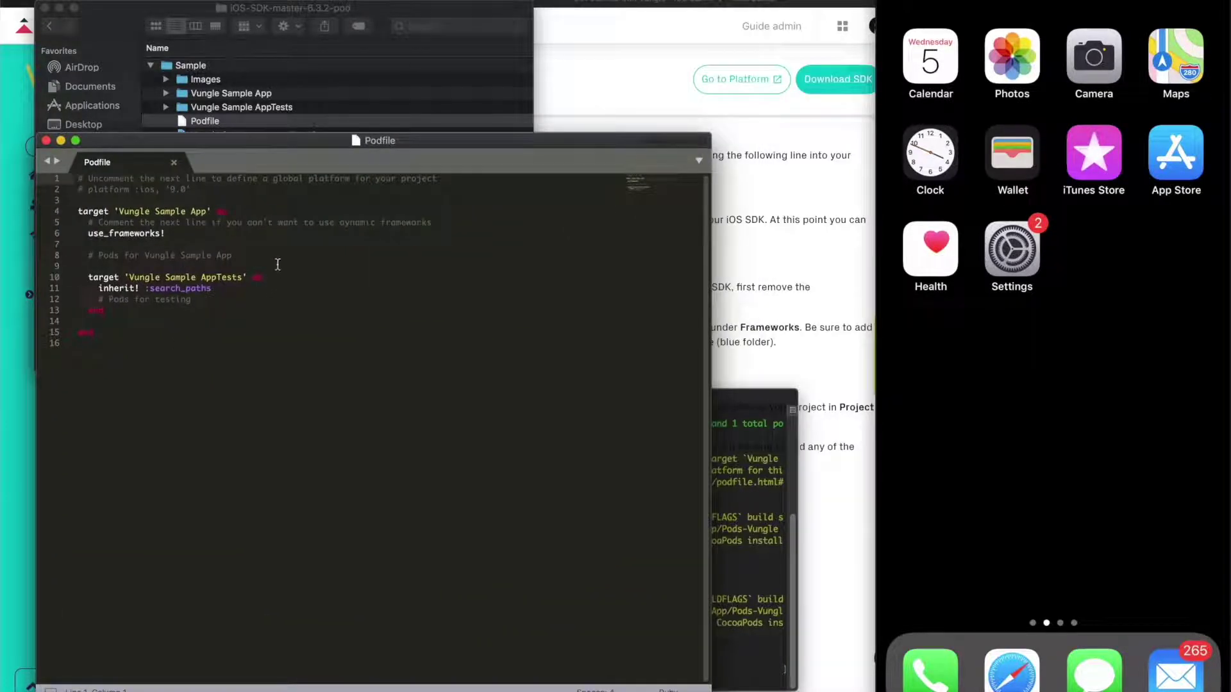
pyautogui.click(278, 262)
pyautogui.press('Return')
pyautogui.write('pod "VungleSDK-iOS", "6.3.2"')
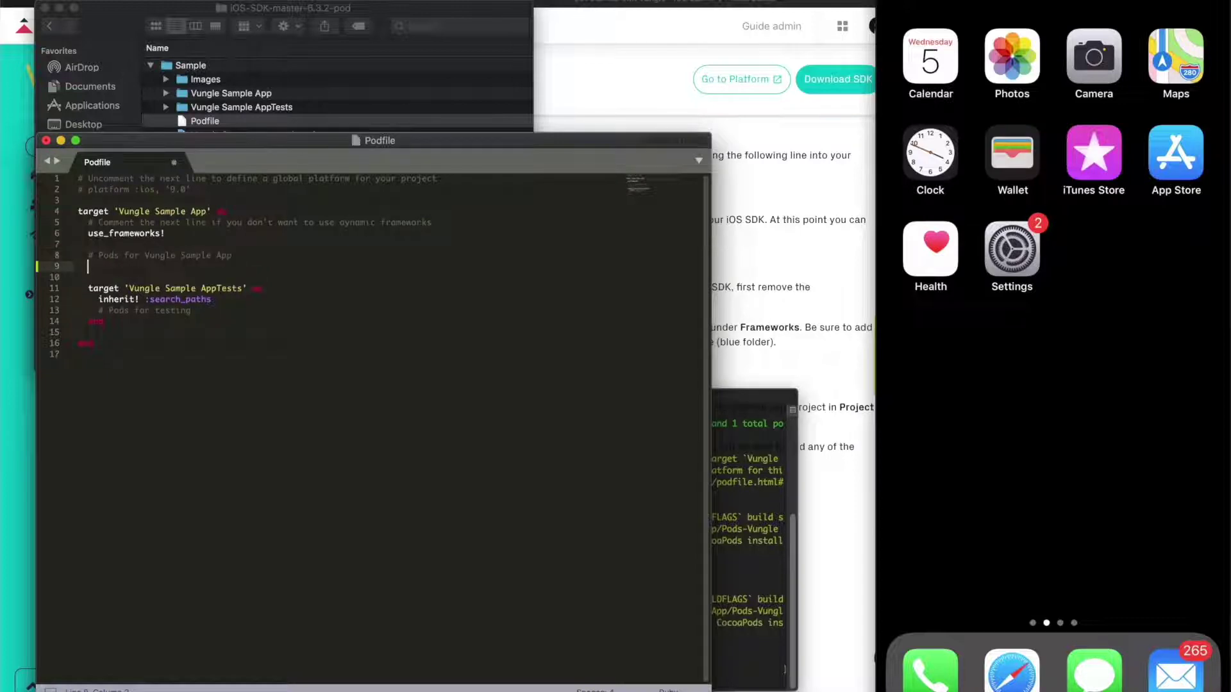
pyautogui.press('super+s')
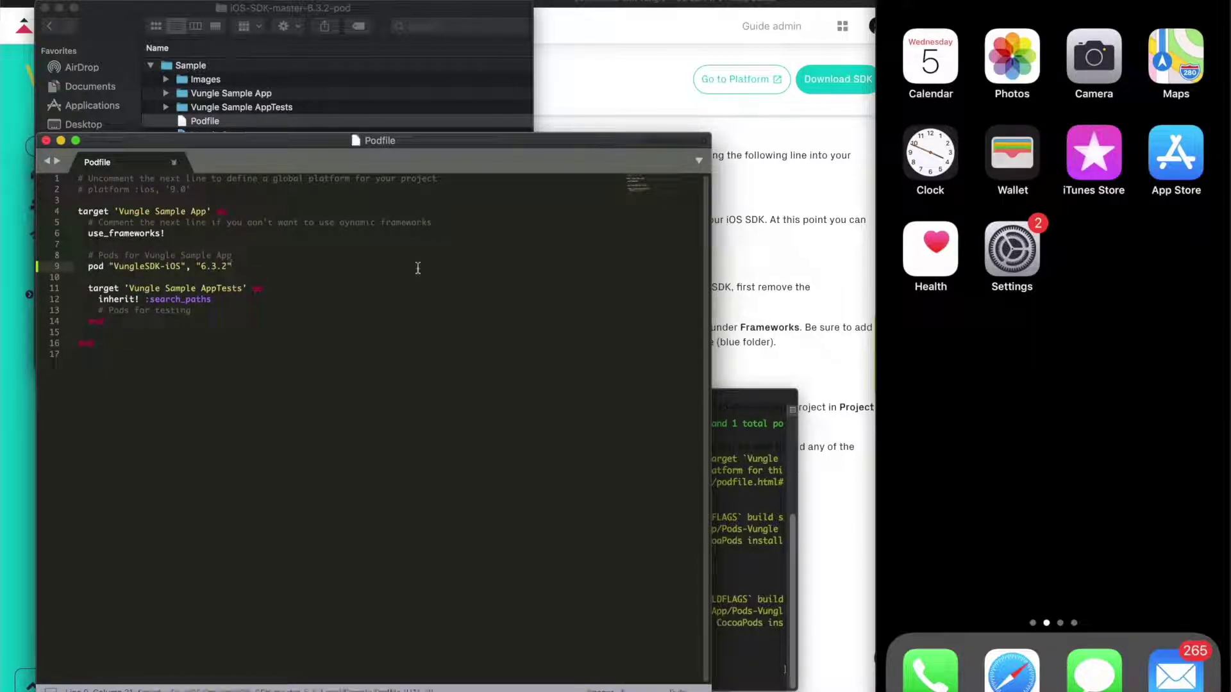
pyautogui.click(731, 457)
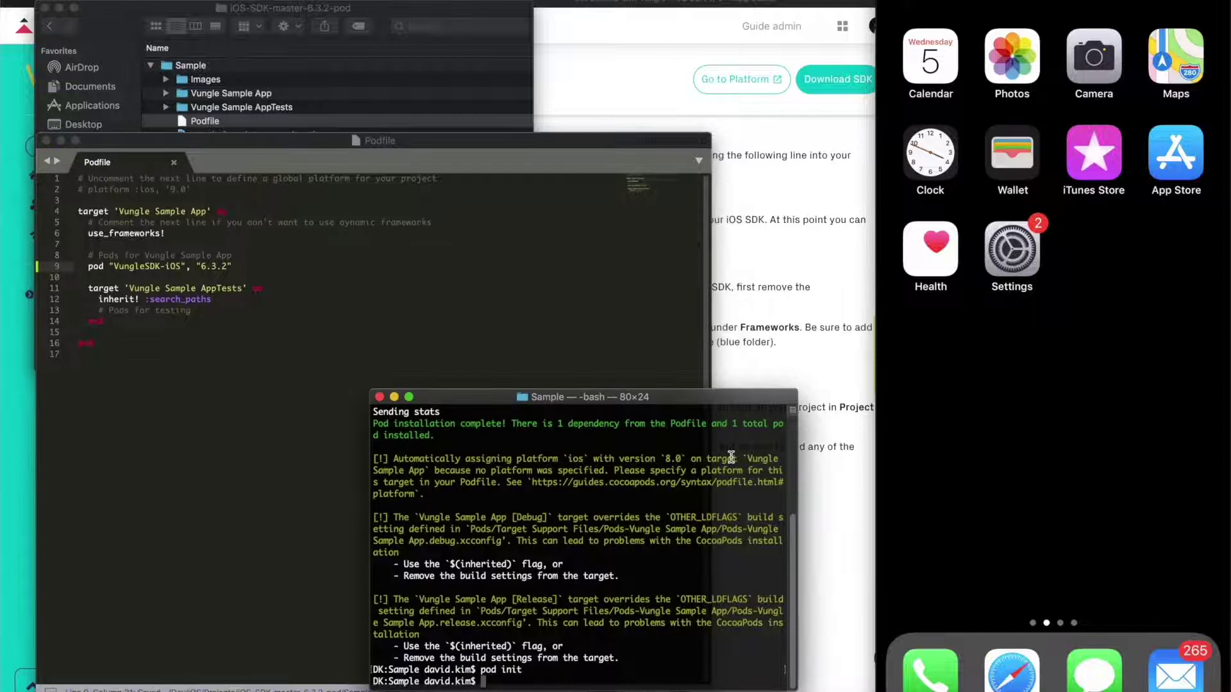
# Run 'pod install', close the Podfile editor, and select Vungle Sample App.xcworkspace in the folder
pyautogui.write('pod install')
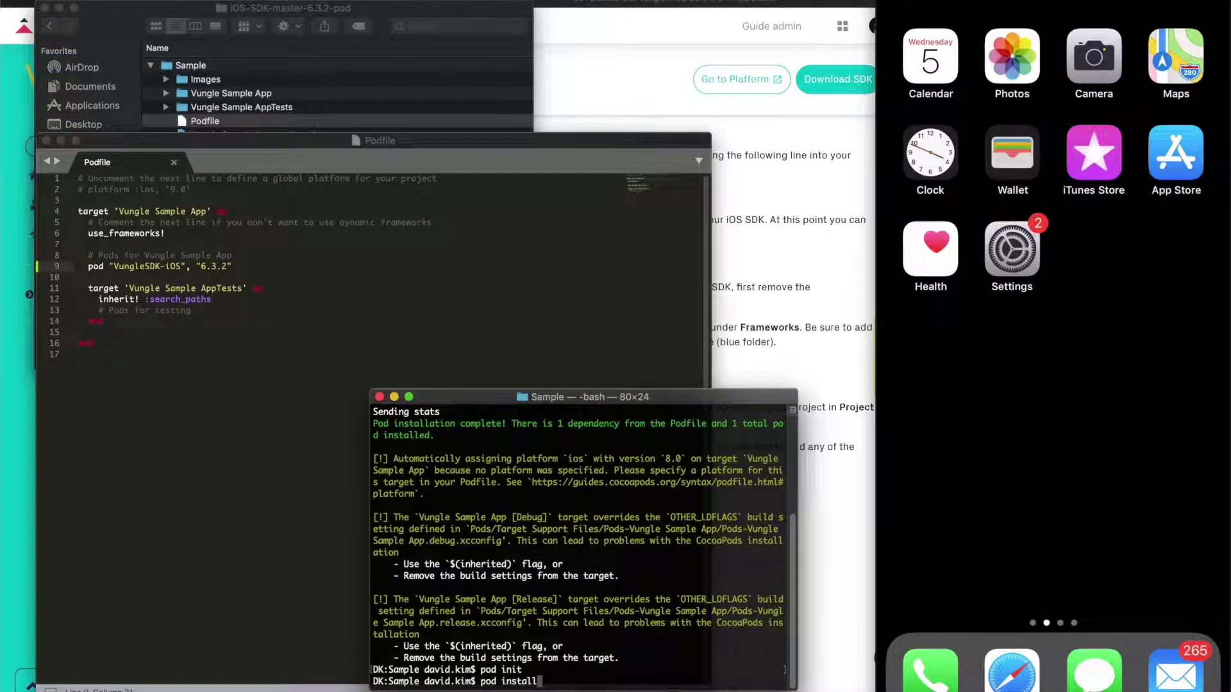
pyautogui.press('Return')
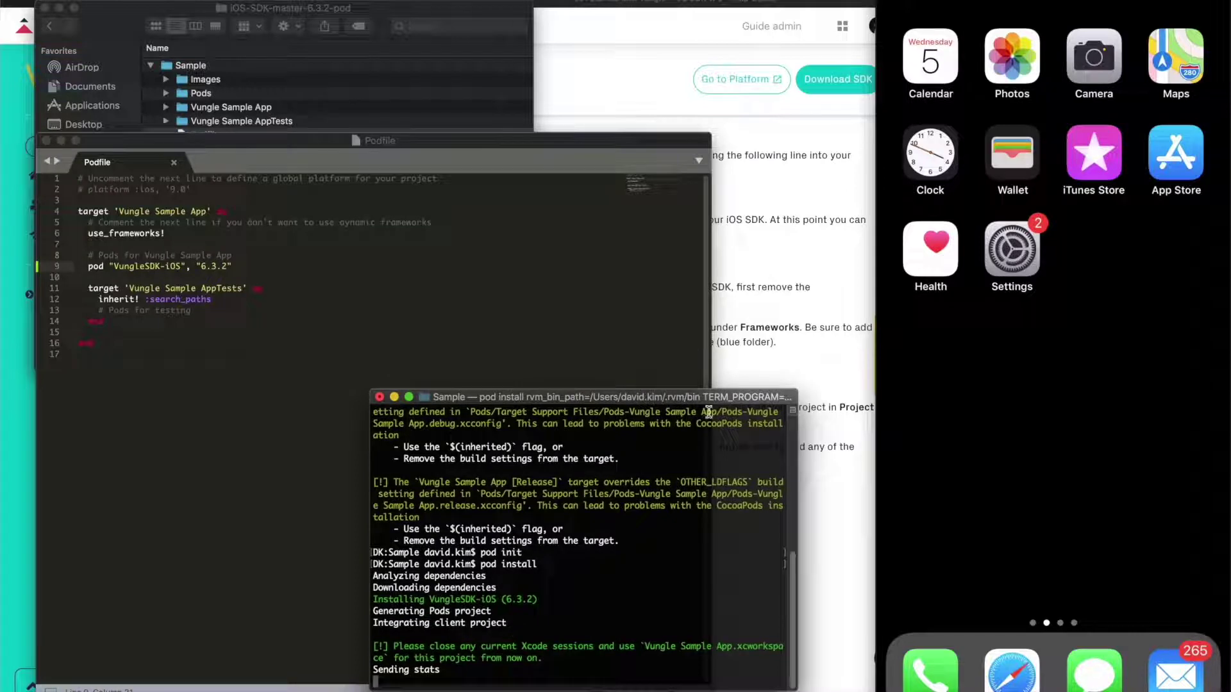
pyautogui.click(550, 142)
pyautogui.press('super+w')
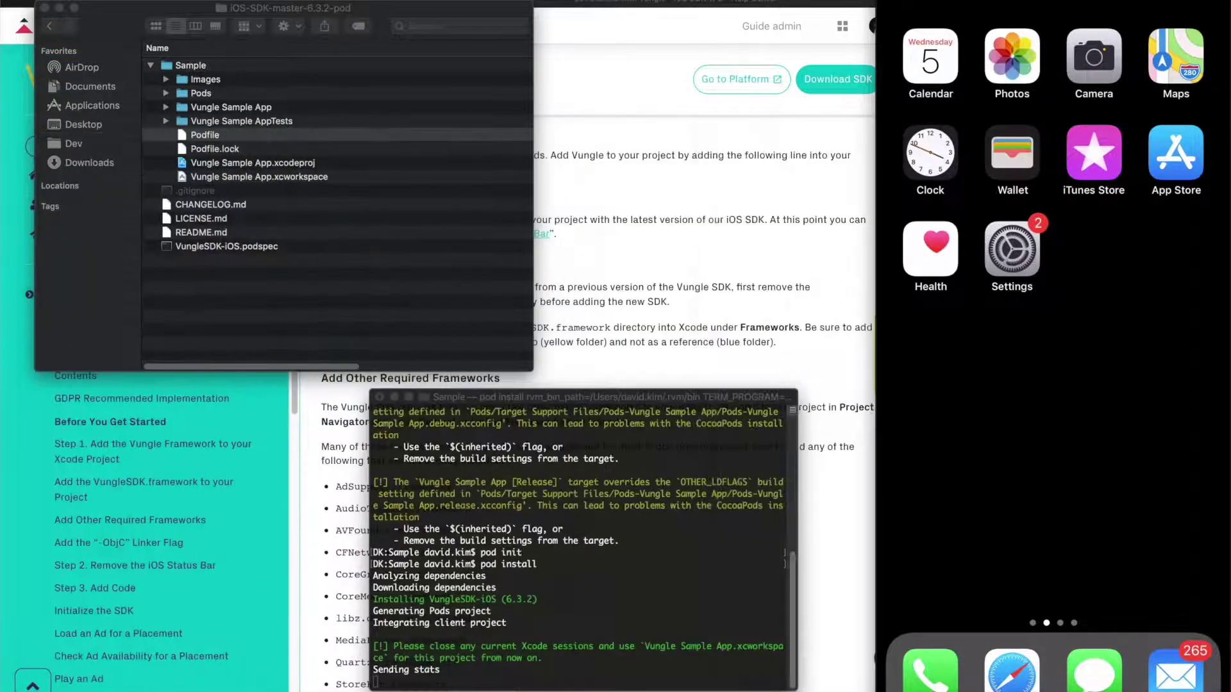
pyautogui.click(400, 606)
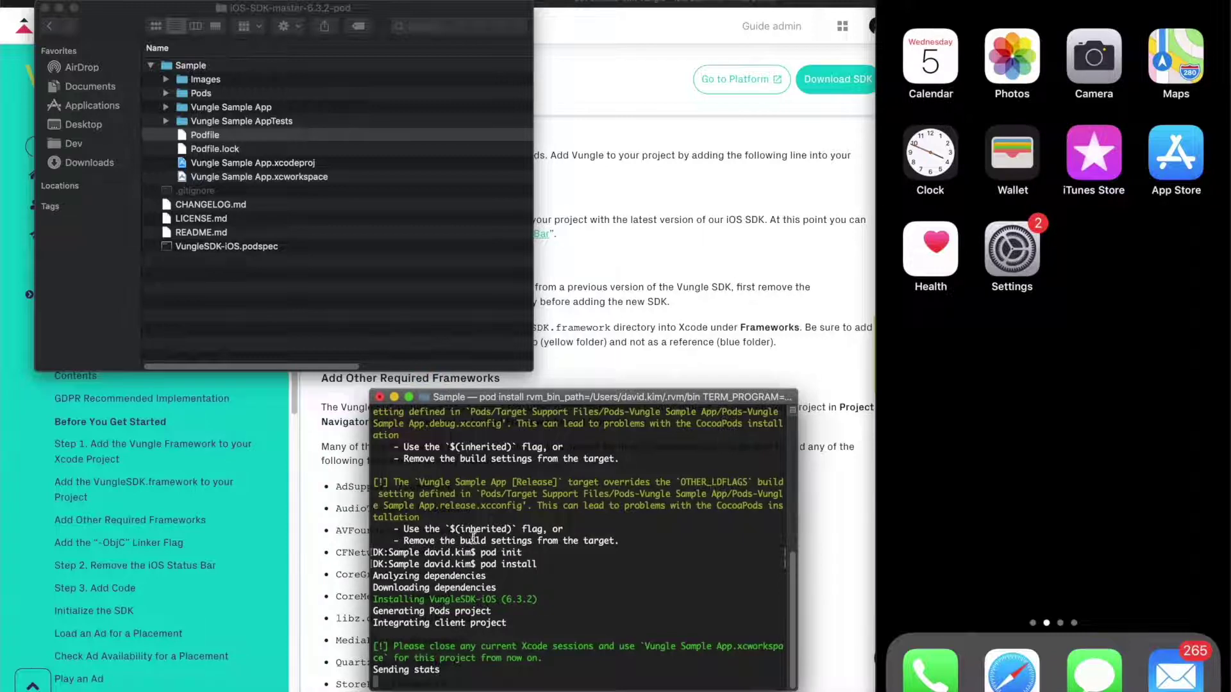
pyautogui.click(293, 181)
pyautogui.click(292, 179)
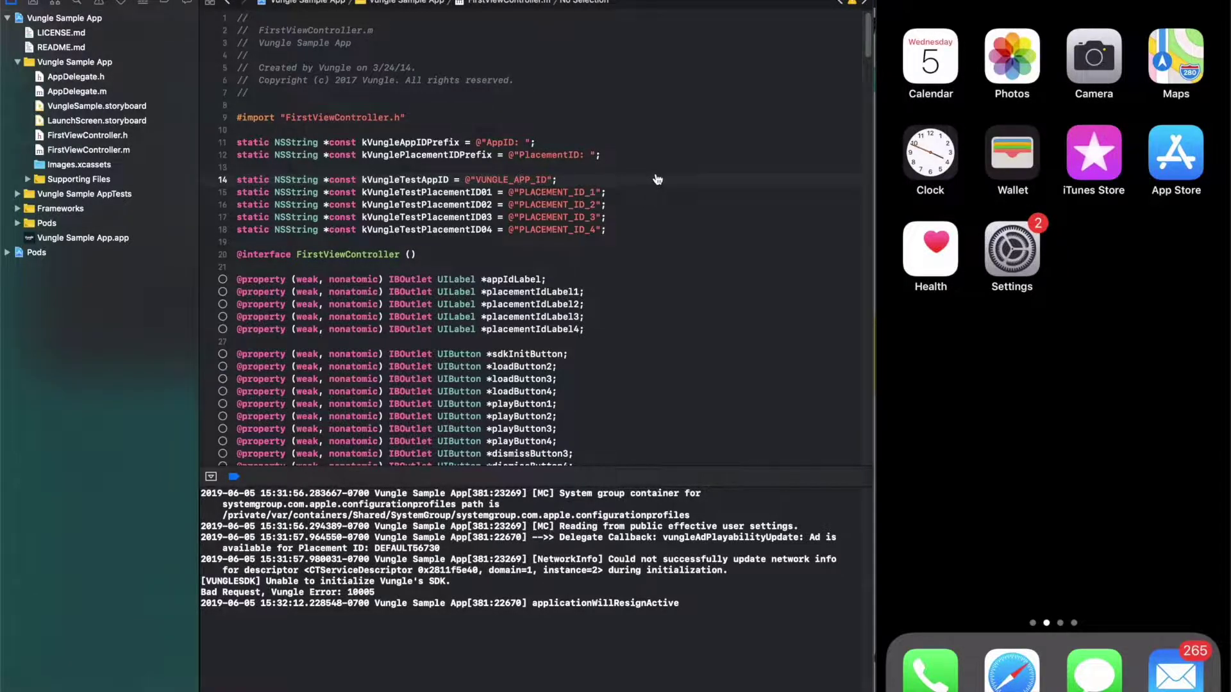
# Copy the dashboard's app ID and paste it over VUNGLE_APP_ID in FirstViewController.m
pyautogui.press('super+Tab')
pyautogui.click(286, 6)
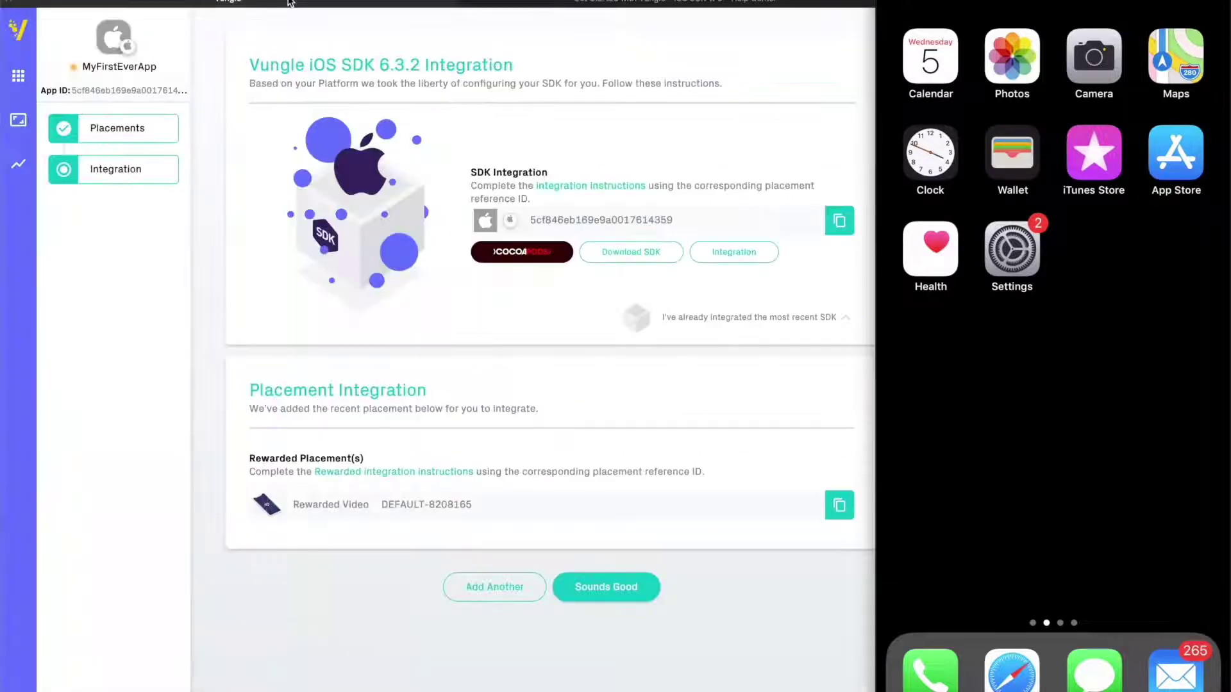
pyautogui.click(847, 227)
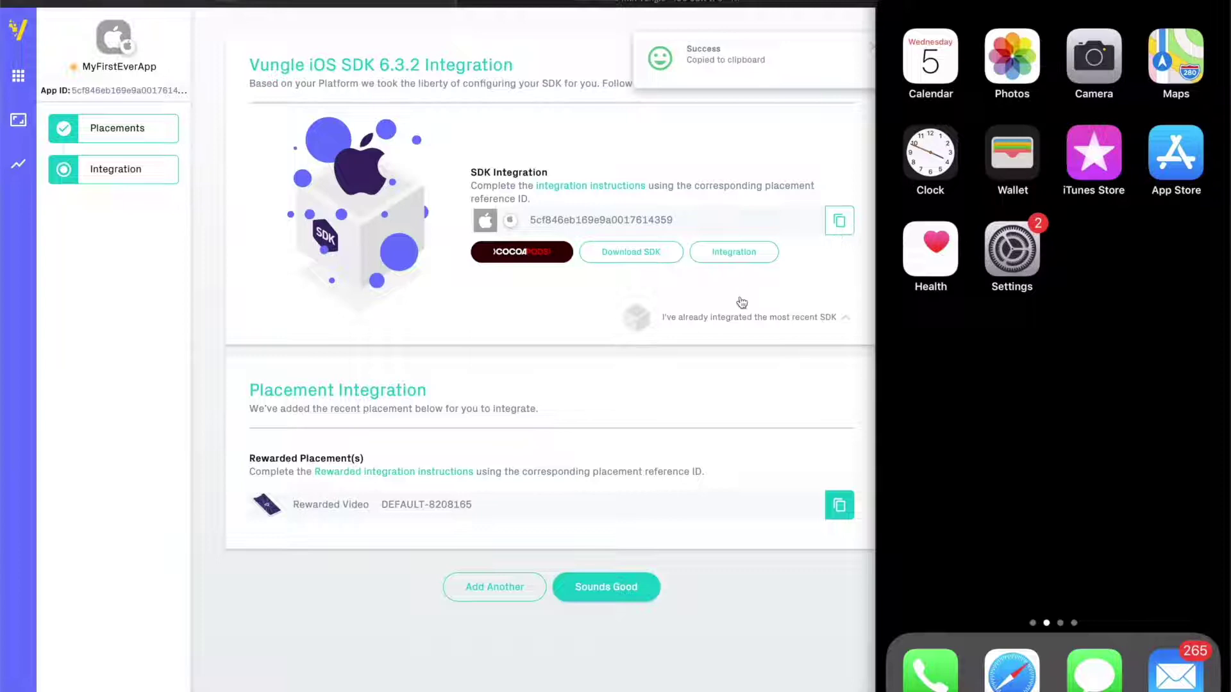
pyautogui.press('super+Tab')
pyautogui.doubleClick(505, 180)
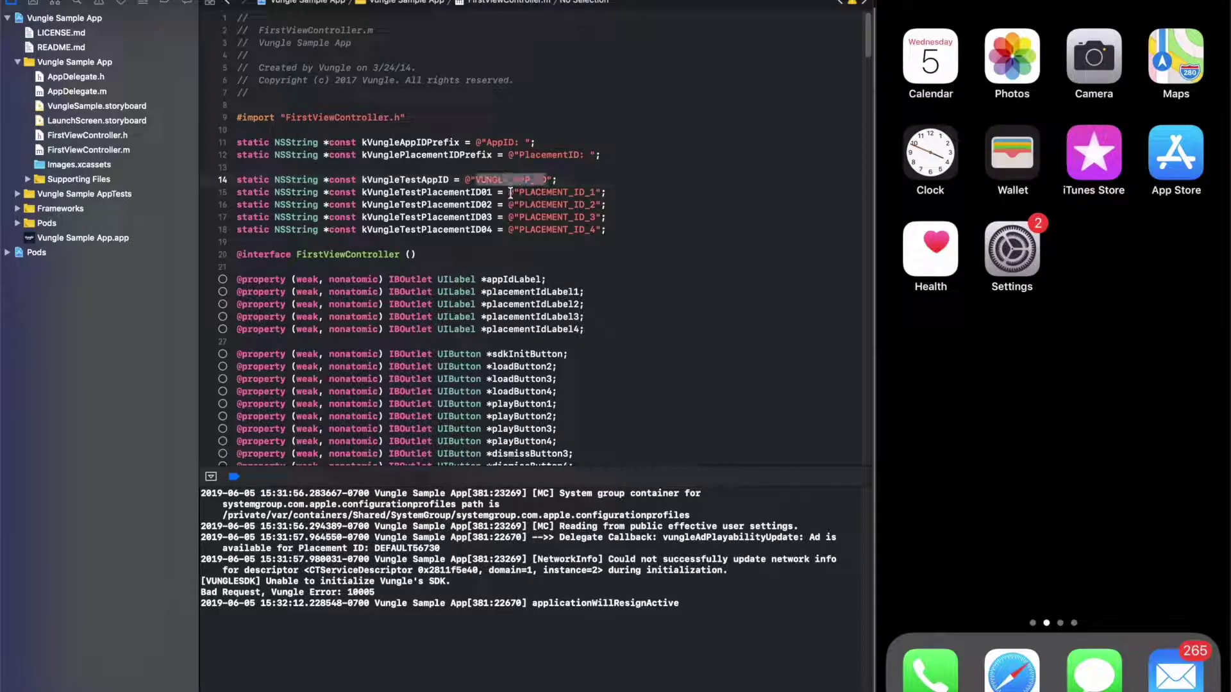
pyautogui.press('super+v')
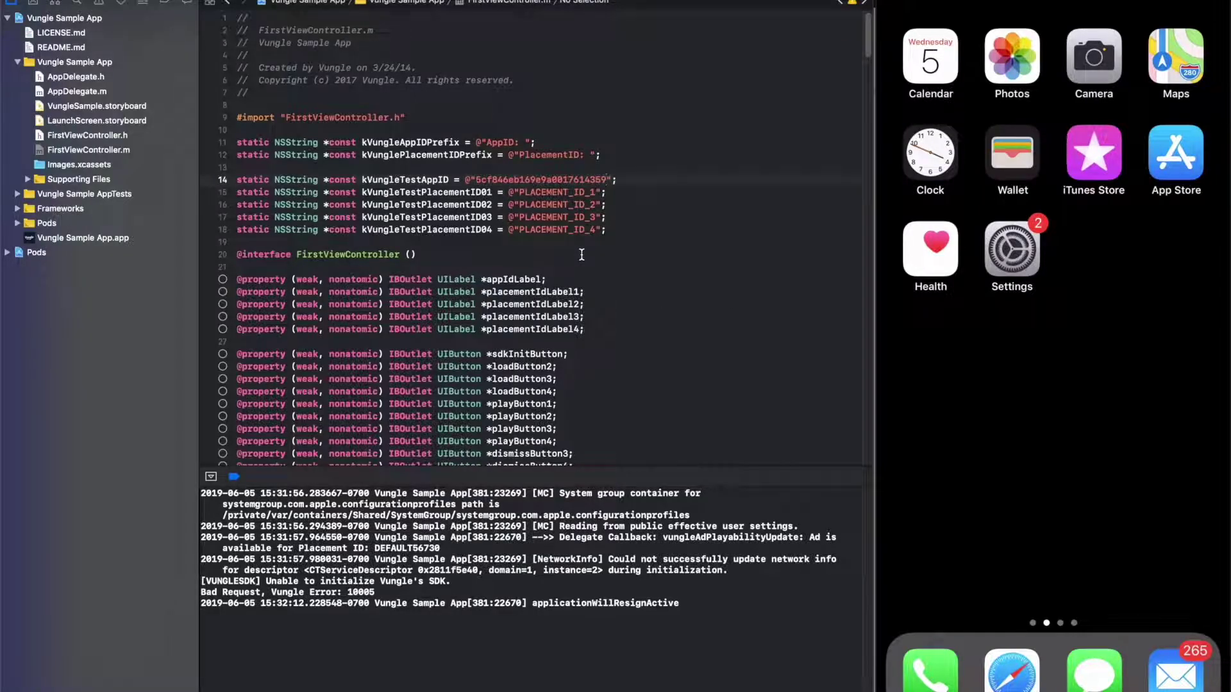
# Replace PLACEMENT_ID_1 on line 15 with the DEFAULT-8208165 placement ID
pyautogui.press('super+Tab')
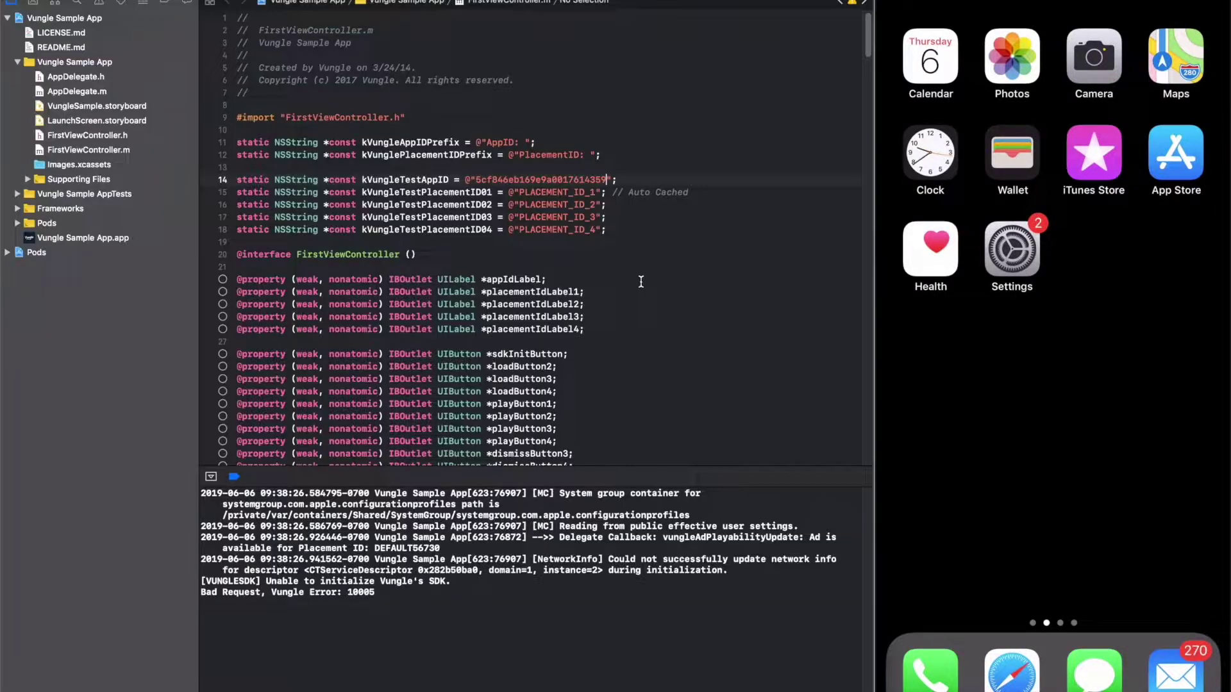
pyautogui.doubleClick(560, 193)
pyautogui.press('super+v')
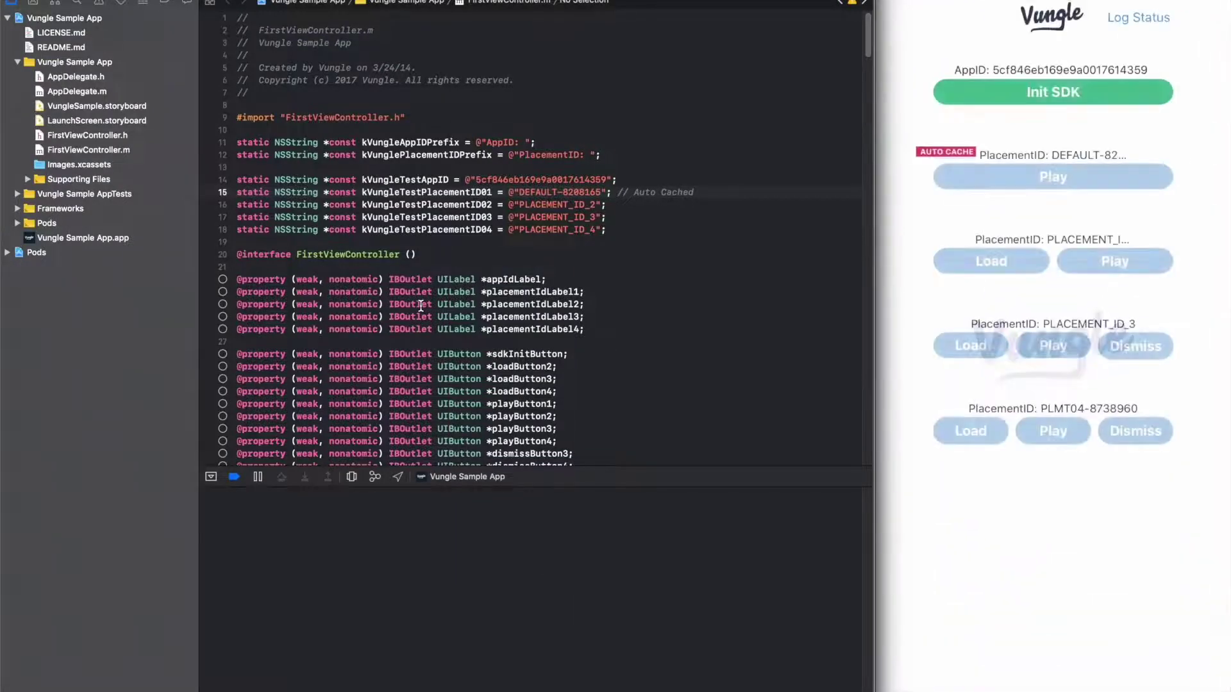
# Inspect the SDK's /config POST to ads.api.vungle.com and read its response
pyautogui.press('super+Tab')
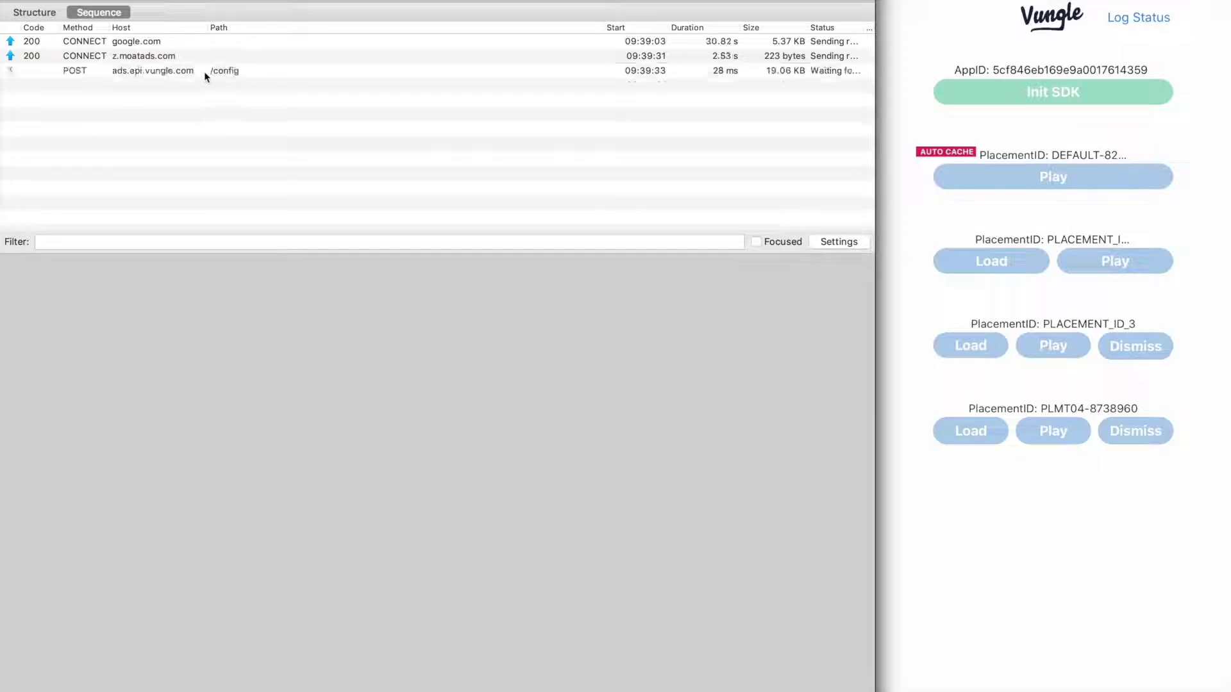
pyautogui.click(205, 72)
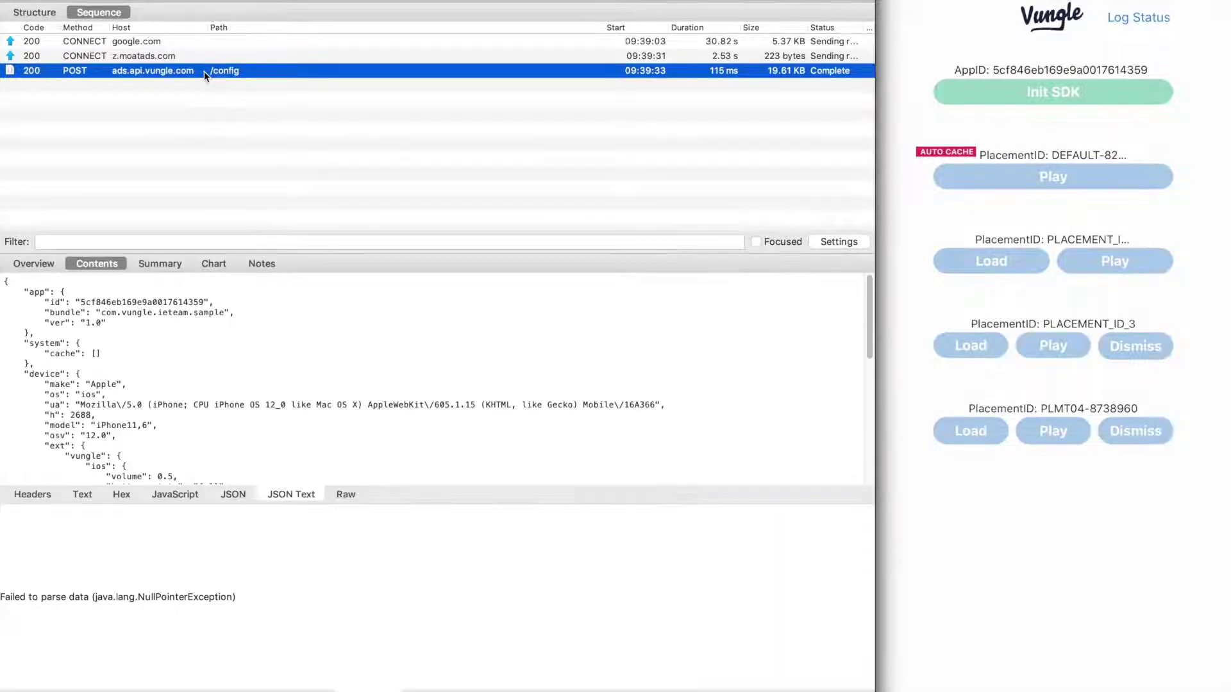
pyautogui.scroll(-5, 308, 365)
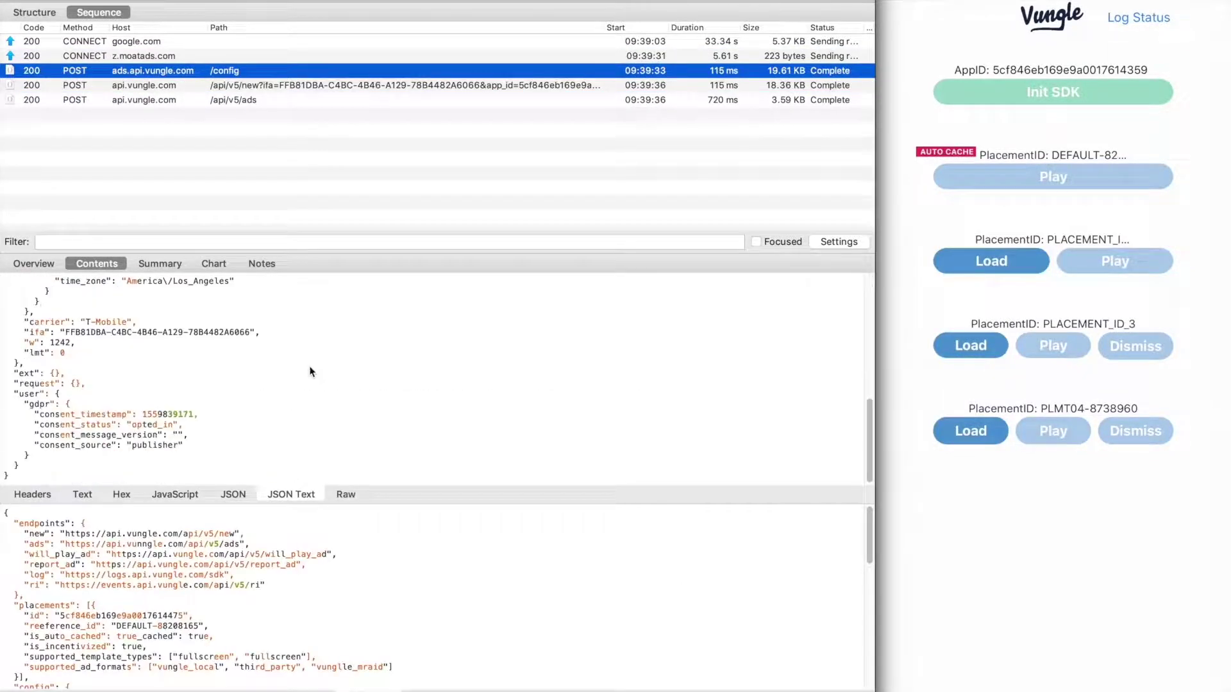
pyautogui.scroll(3, 311, 423)
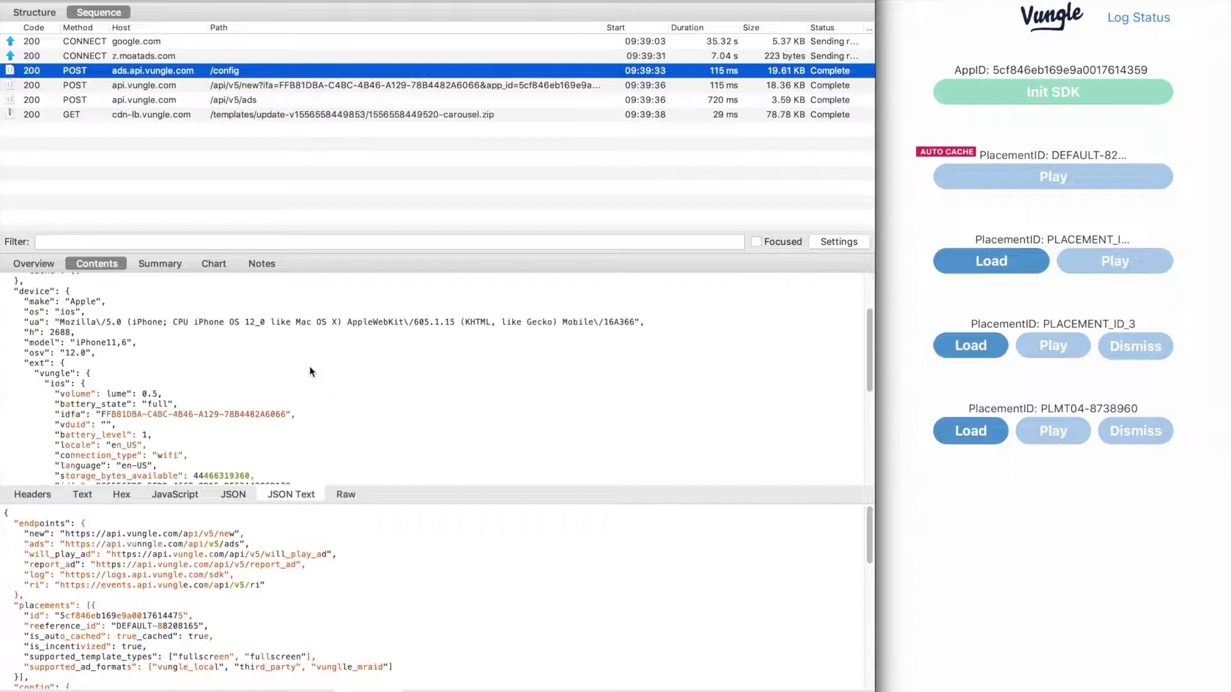
pyautogui.click(351, 607)
pyautogui.scroll(-5, 350, 605)
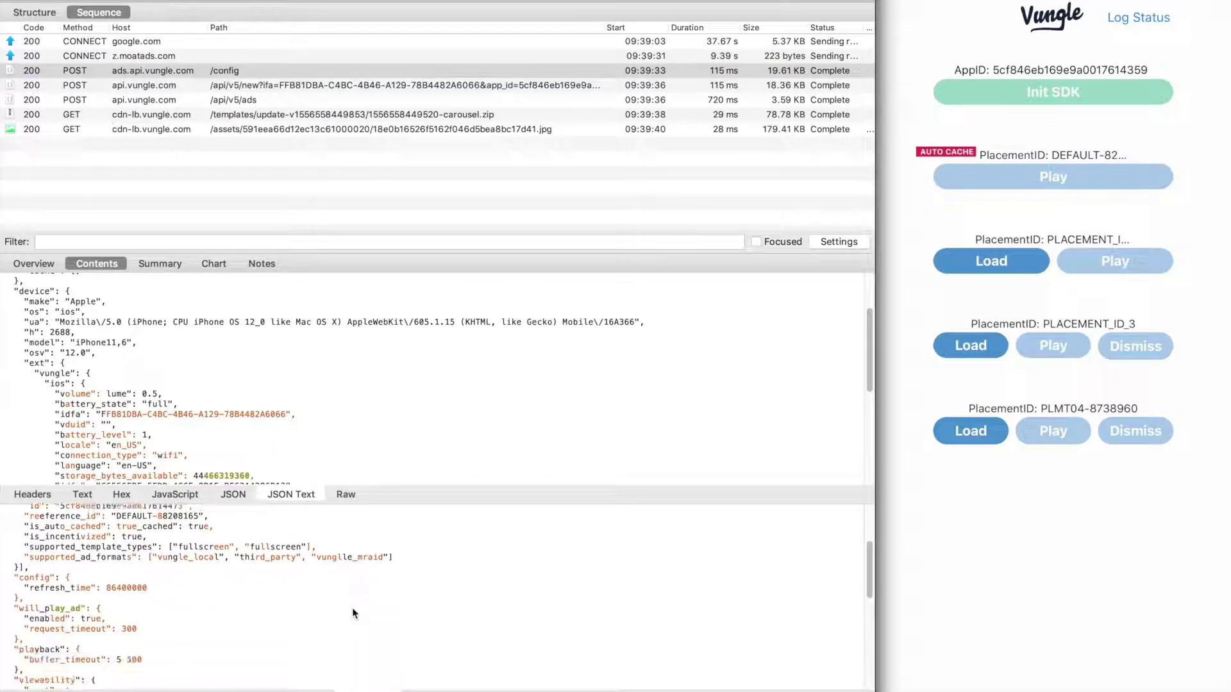
pyautogui.scroll(-3, 351, 608)
# Inspect the /api/v5/ads request and scroll through its response body
pyautogui.click(319, 100)
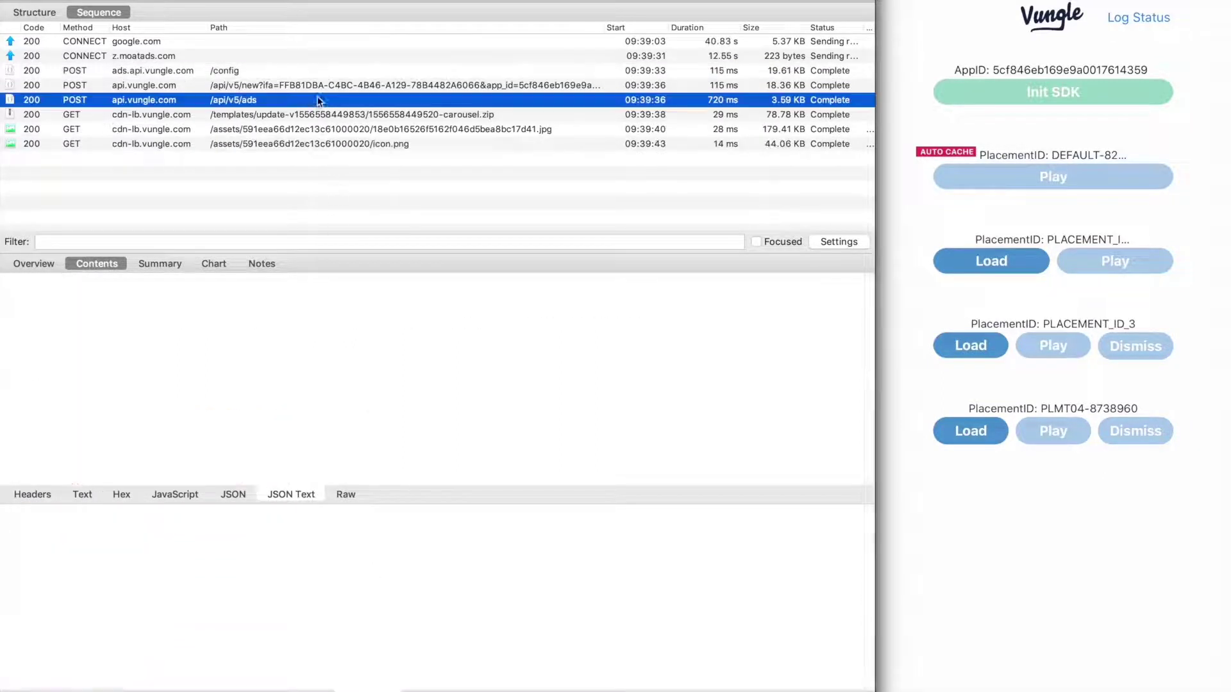
pyautogui.scroll(-6, 367, 399)
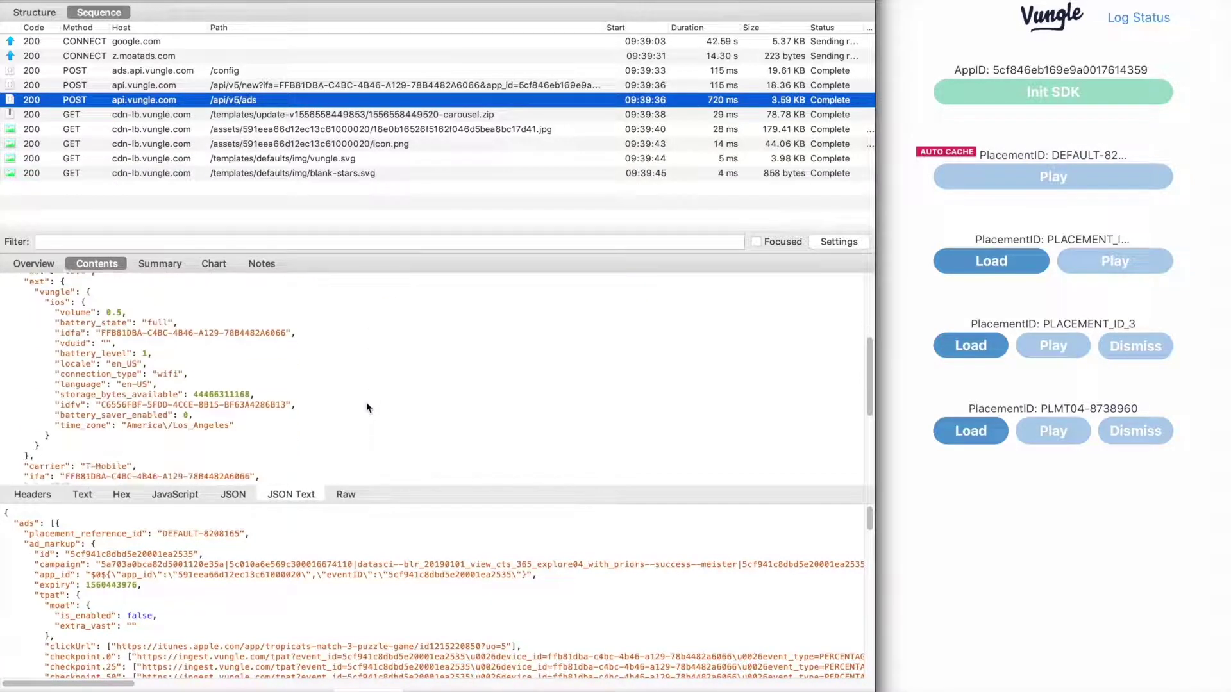
pyautogui.scroll(-5, 367, 404)
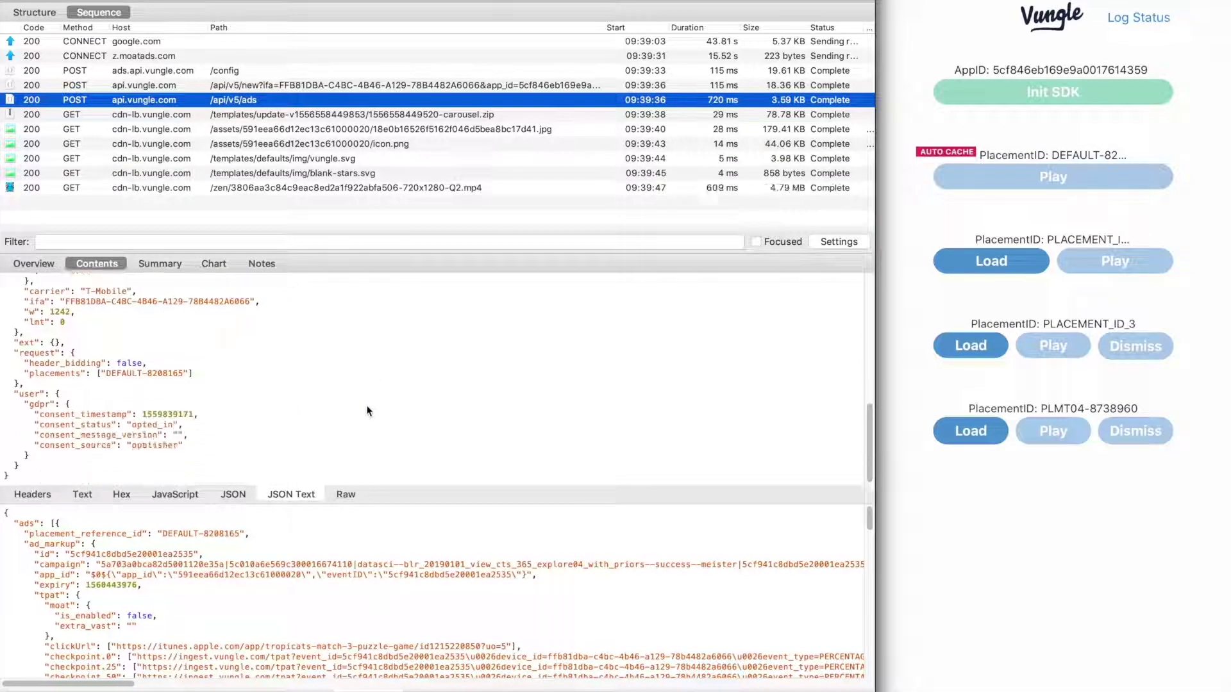
pyautogui.click(369, 570)
pyautogui.scroll(-10, 369, 570)
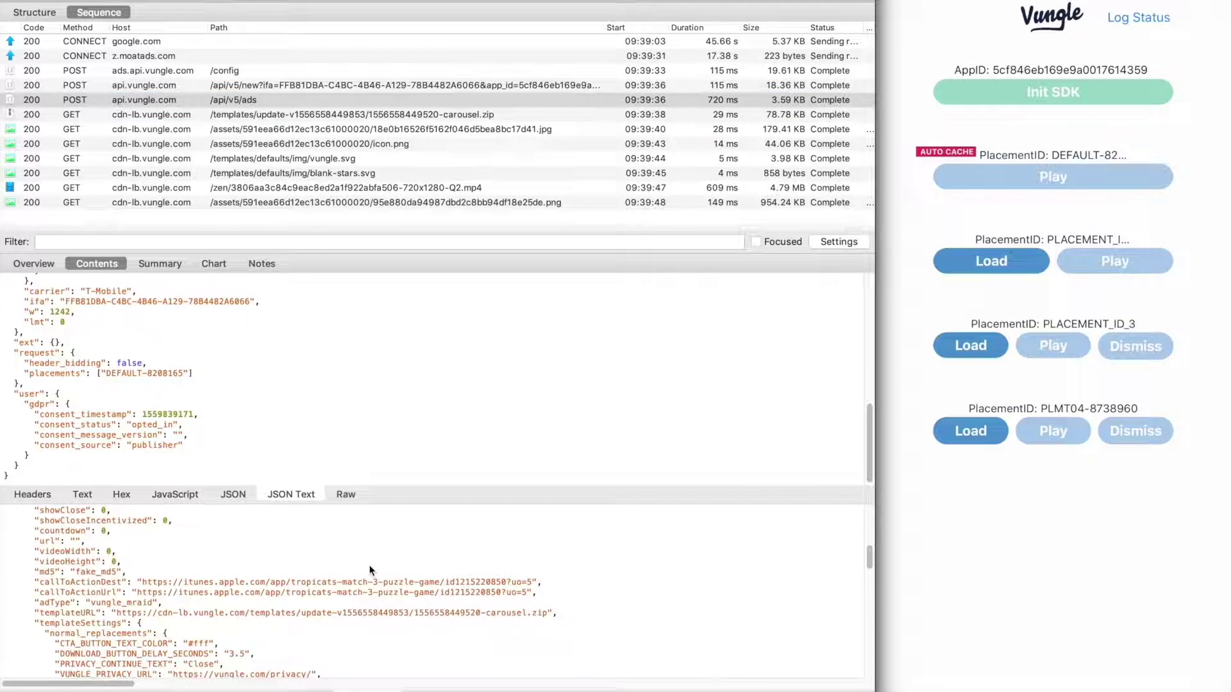
pyautogui.scroll(-4, 369, 570)
pyautogui.scroll(-15, 371, 574)
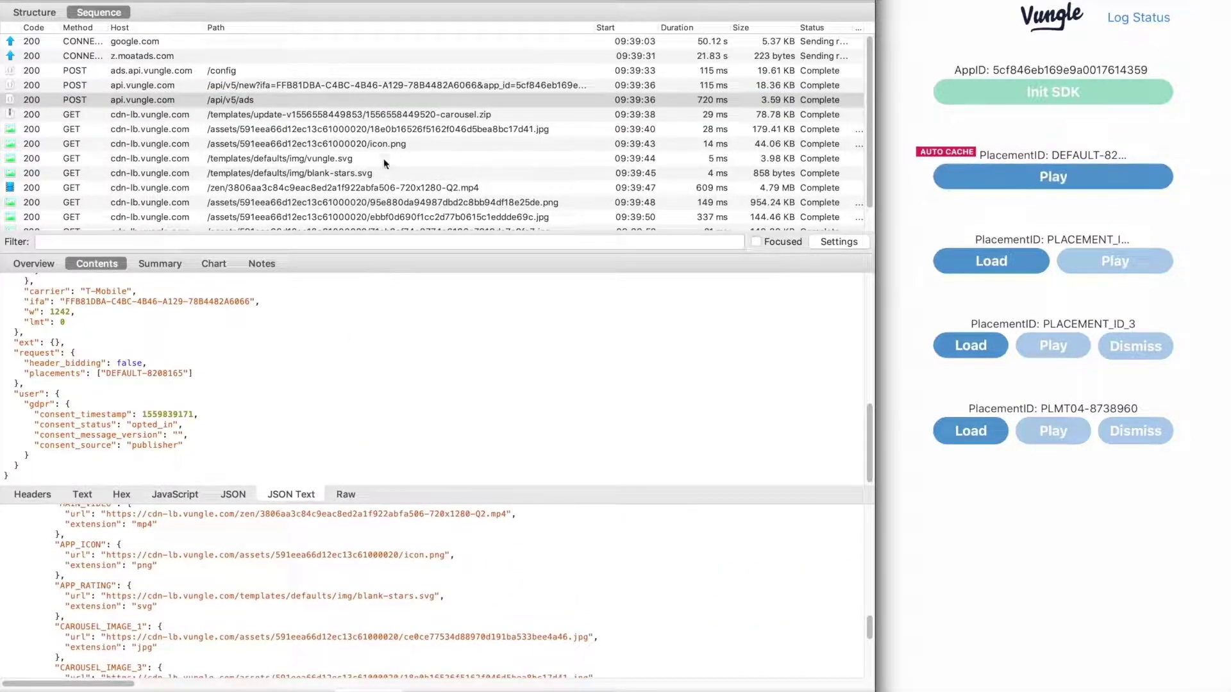
pyautogui.scroll(-2, 381, 170)
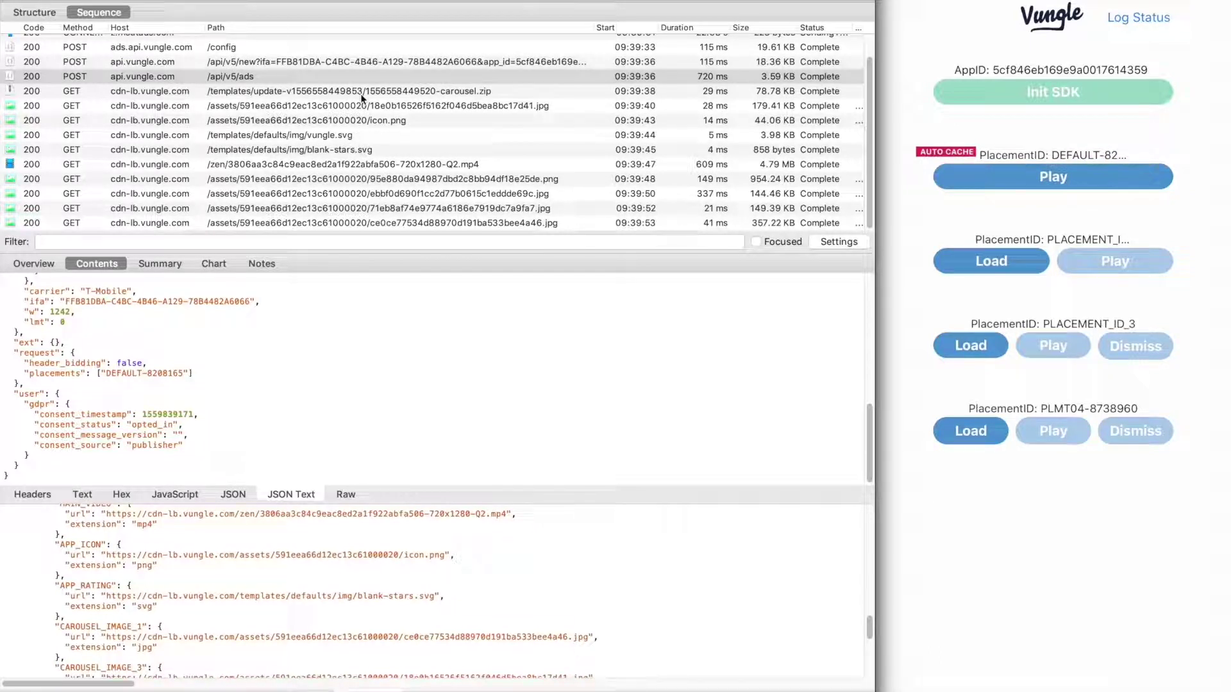
# Preview the last carousel image, then review the 09:40:02–09:40:10 dsp.api and ingest tracking requests
pyautogui.click(378, 223)
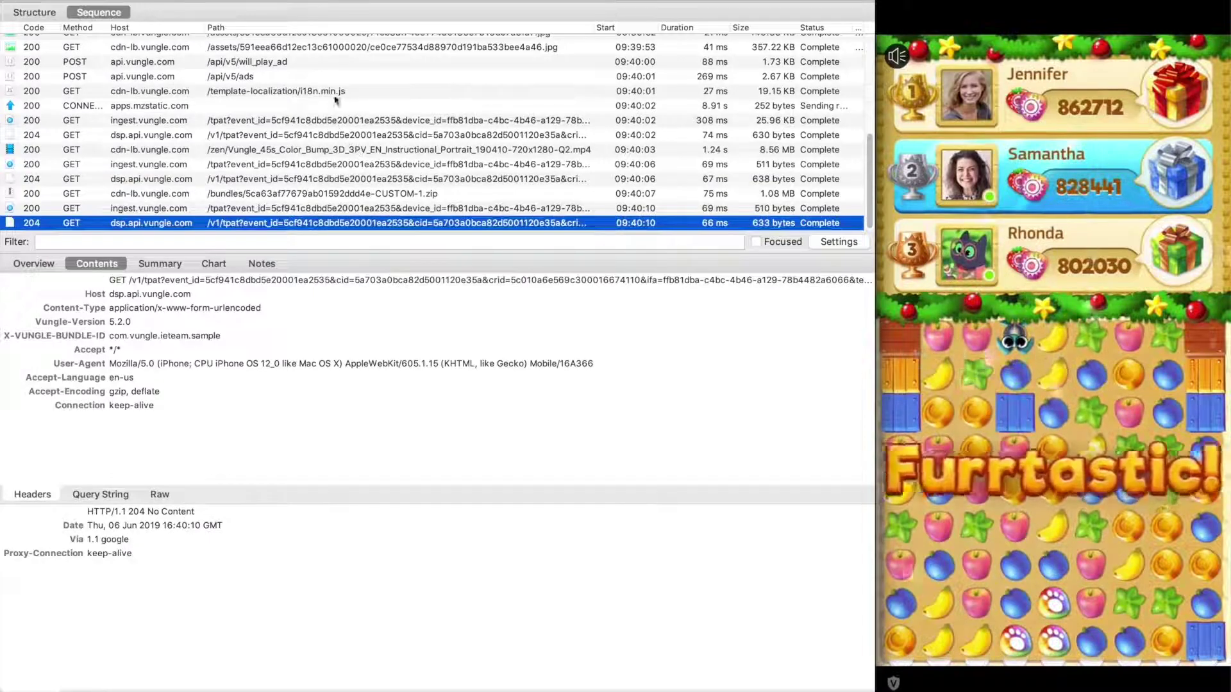
pyautogui.click(332, 135)
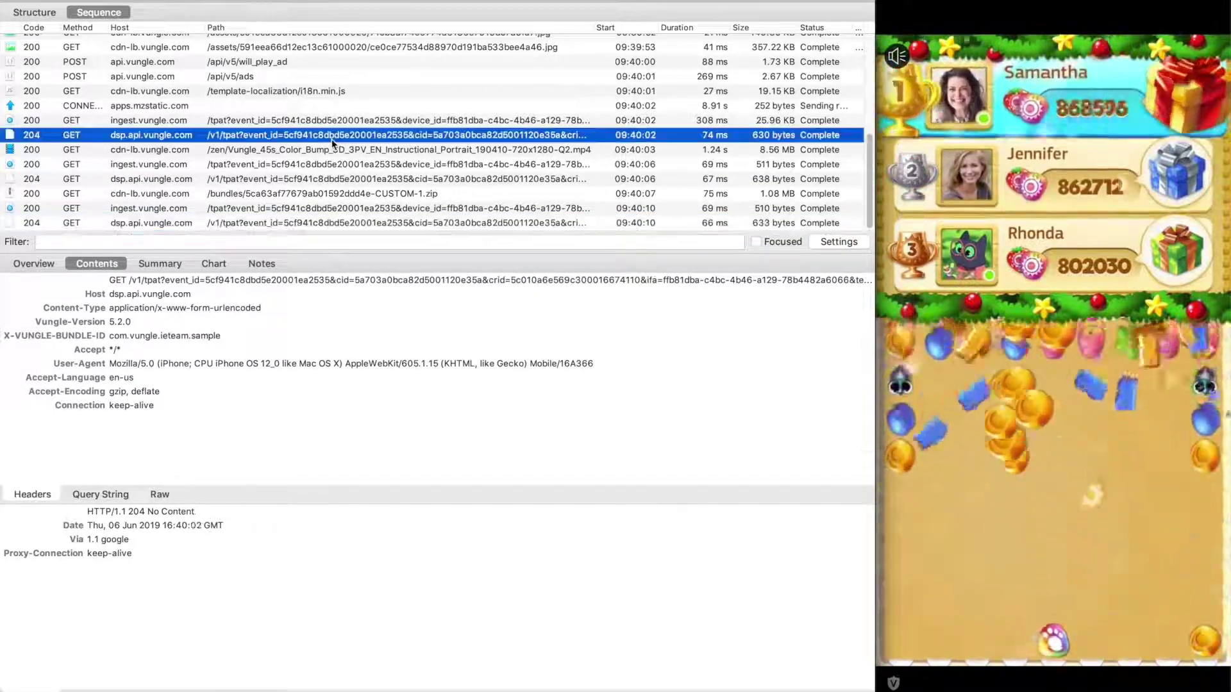
pyautogui.click(332, 164)
pyautogui.click(334, 178)
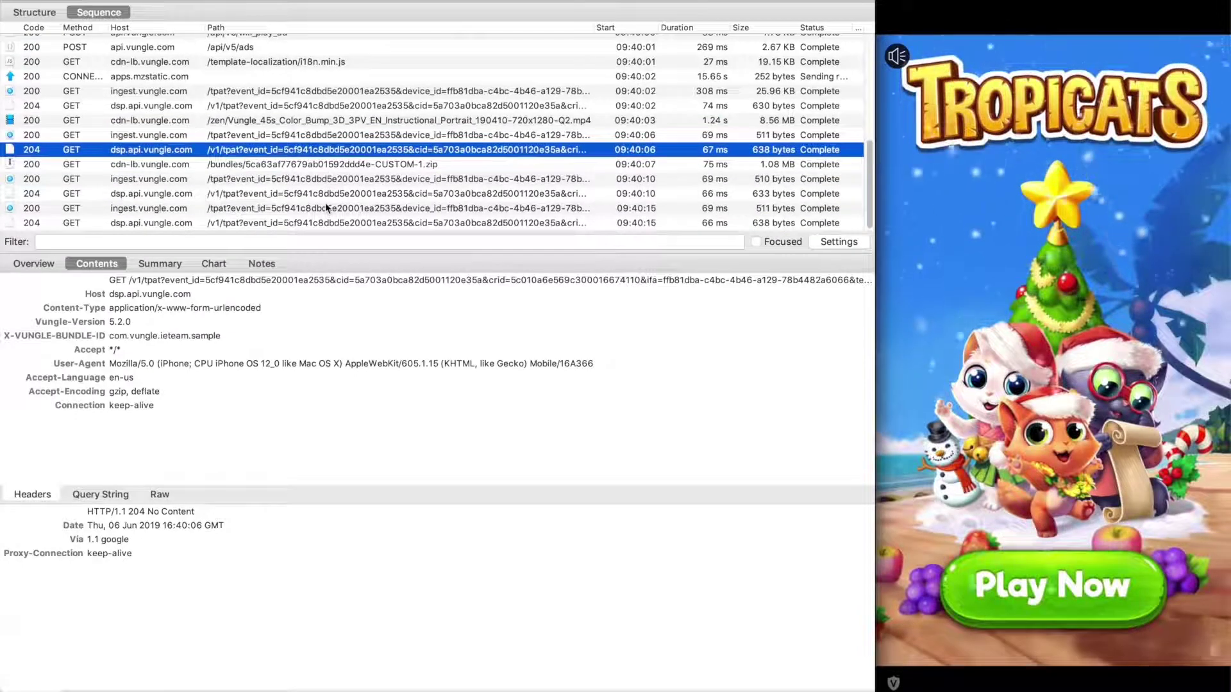
pyautogui.click(322, 179)
pyautogui.click(323, 194)
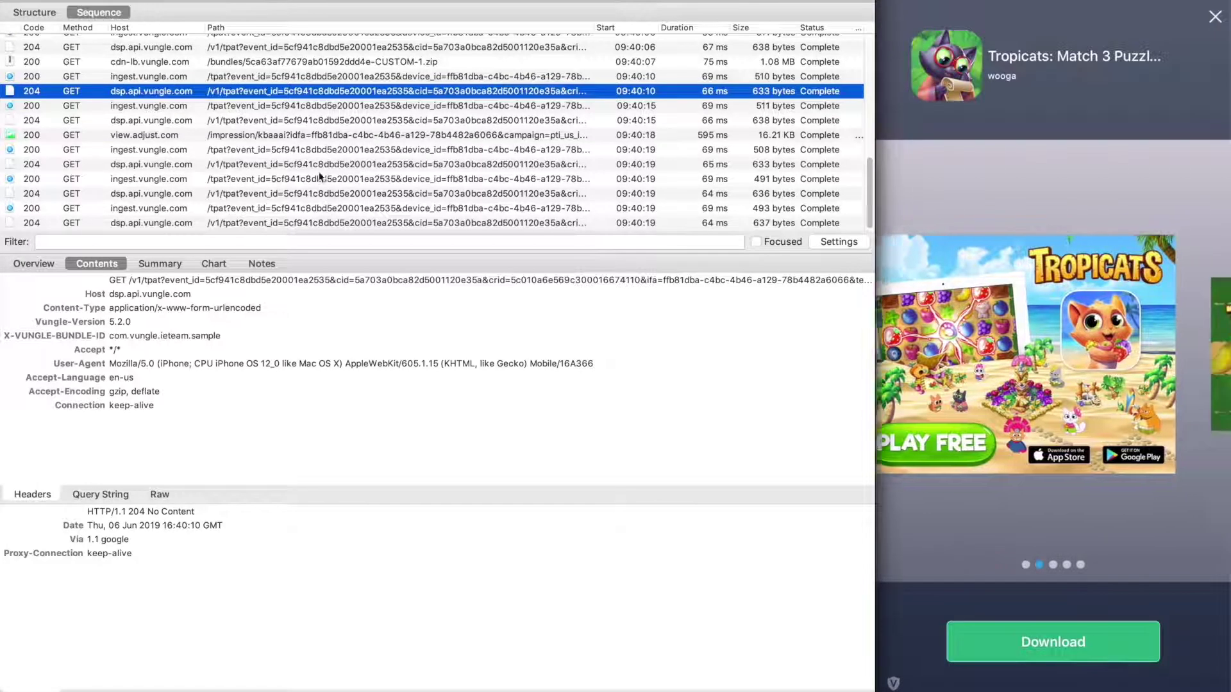
# Review the 09:40:19 tracking requests, the view.adjust.com impression, and the app.adjust.com 302 iTunes redirect
pyautogui.click(319, 150)
pyautogui.click(320, 164)
pyautogui.click(322, 137)
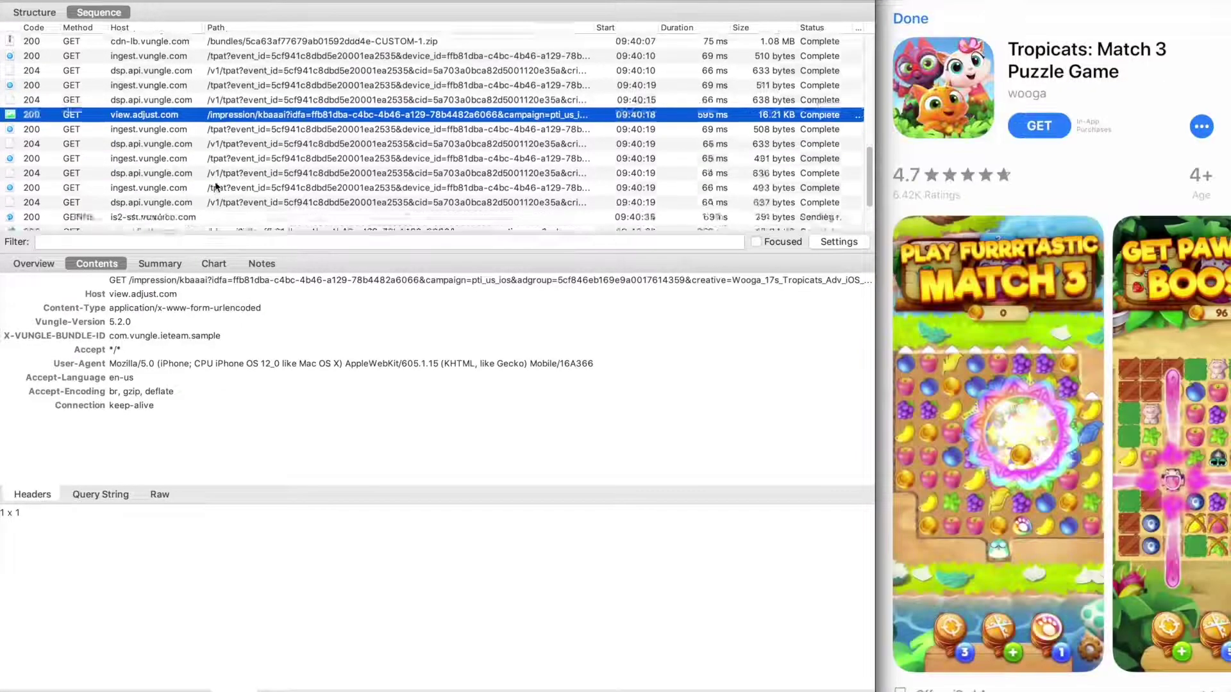
pyautogui.click(229, 165)
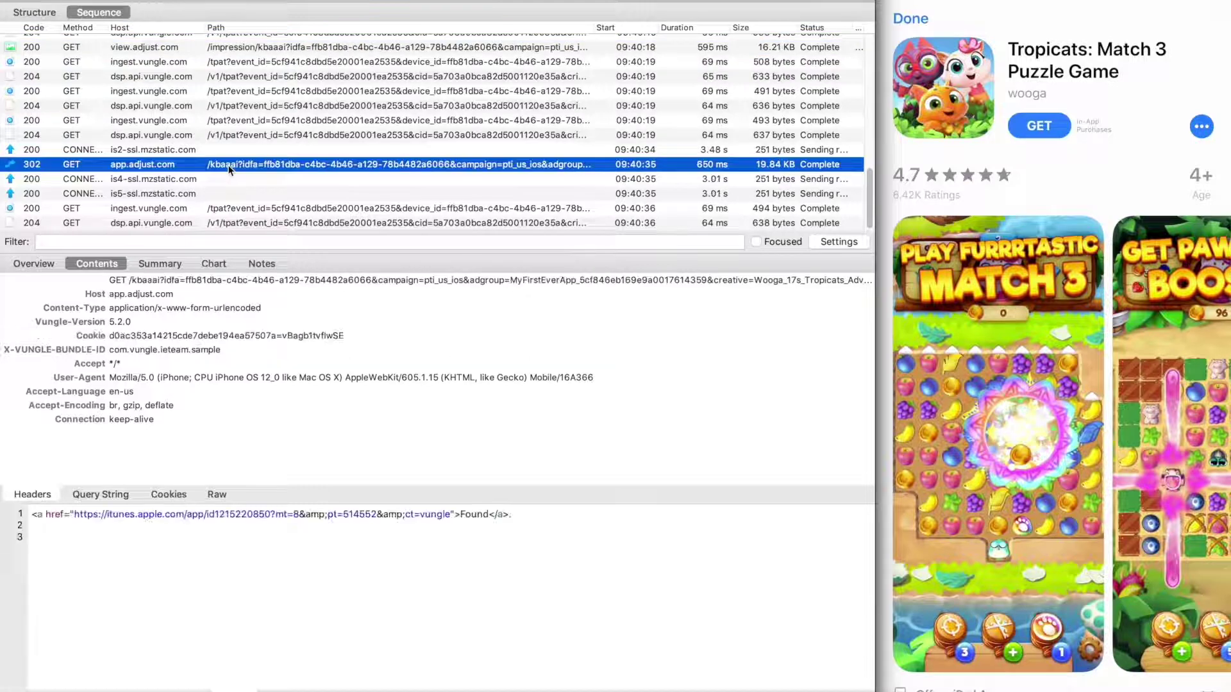